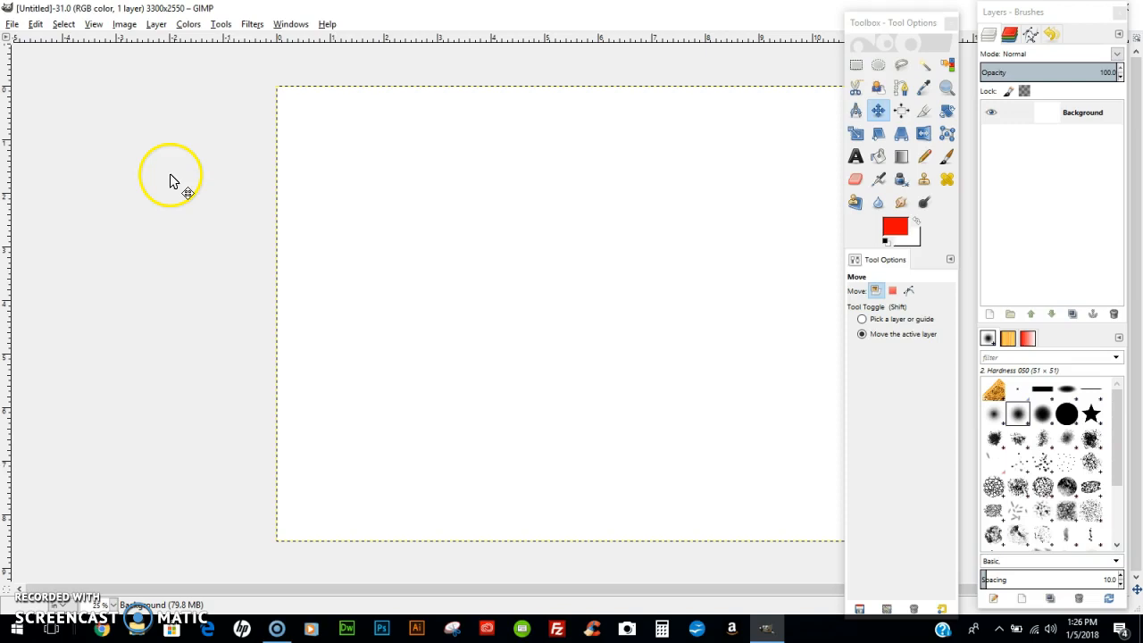
- Move the toolbox off the blank canvas and open Capture.PNG from the Pictures folder
drag(914, 27, 69, 52)
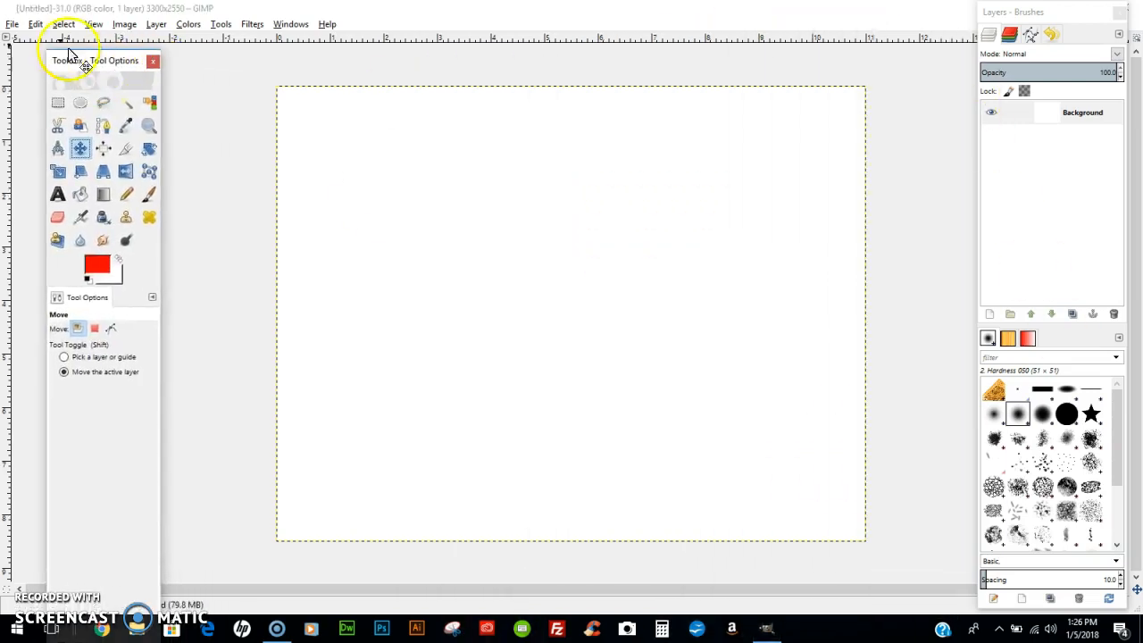
click(11, 24)
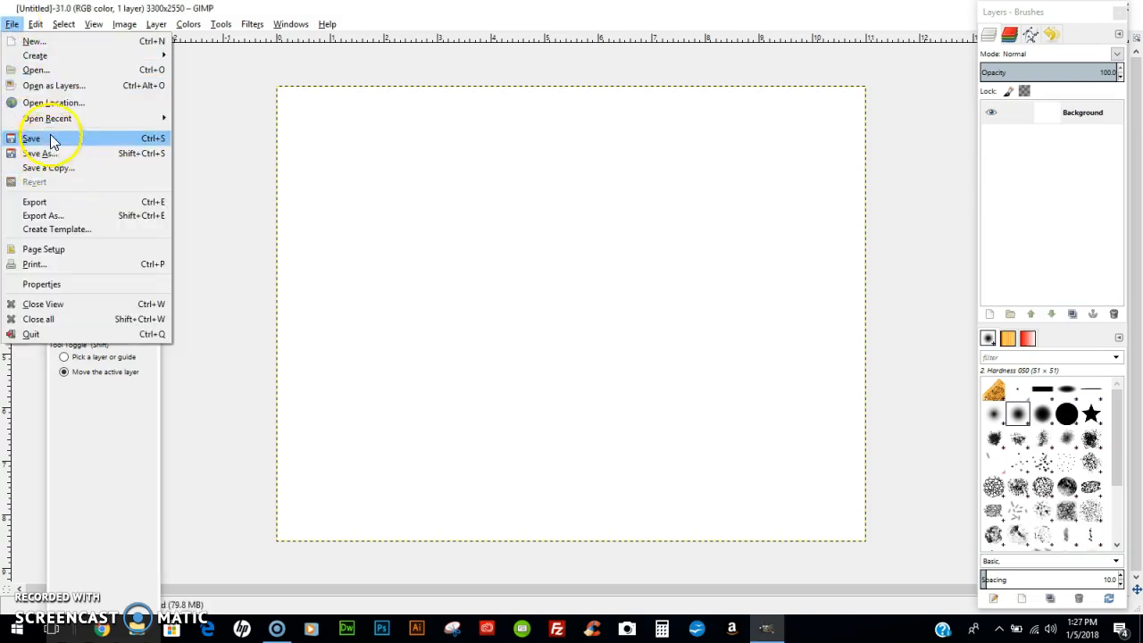
click(53, 68)
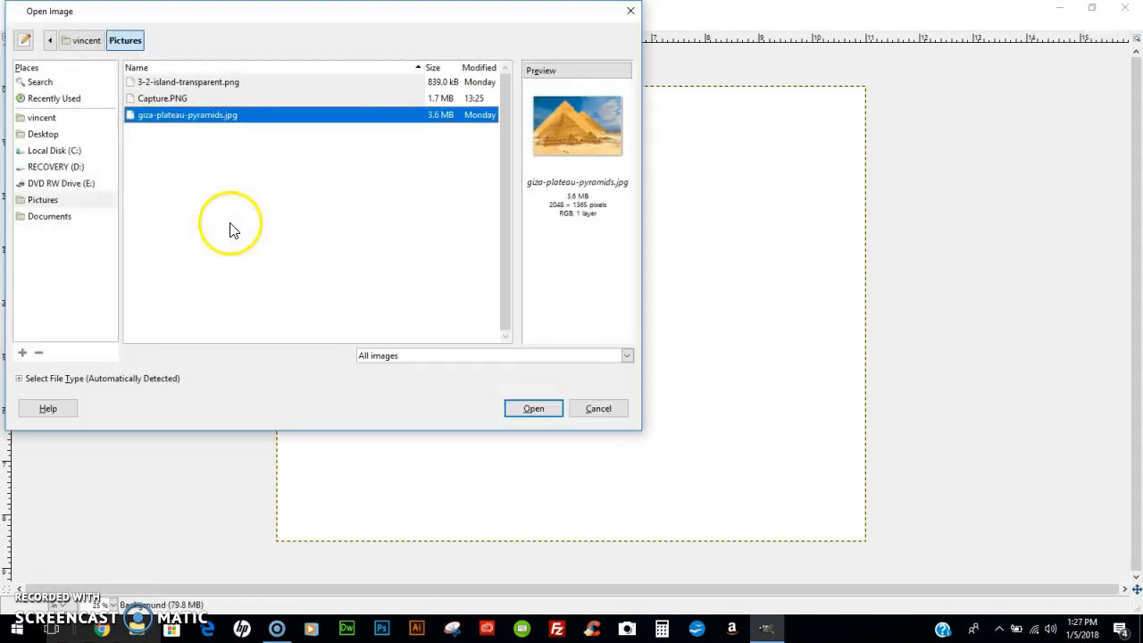
click(264, 83)
click(234, 99)
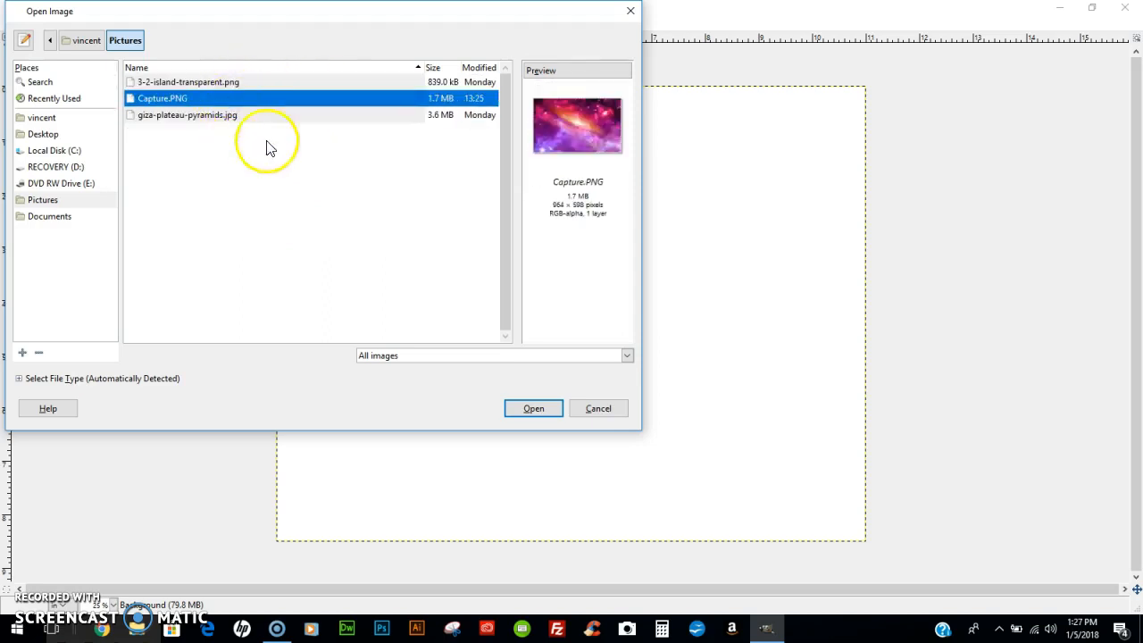
click(517, 413)
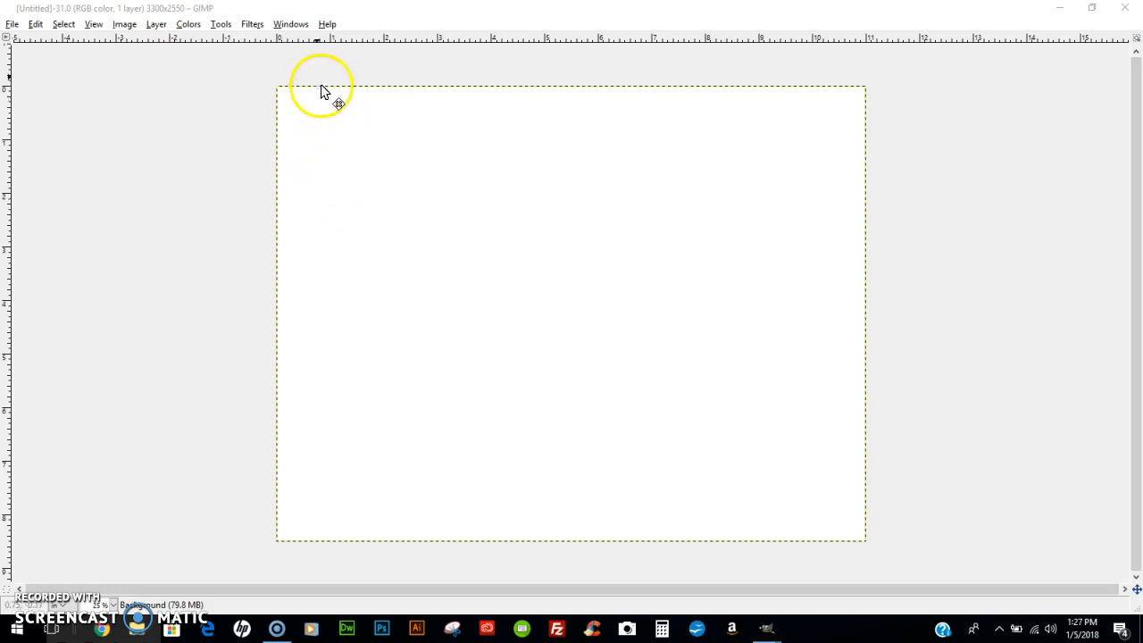
- Bring the Capture image window forward and copy its galaxy layer onto the untitled 3300x2550 canvas
click(291, 25)
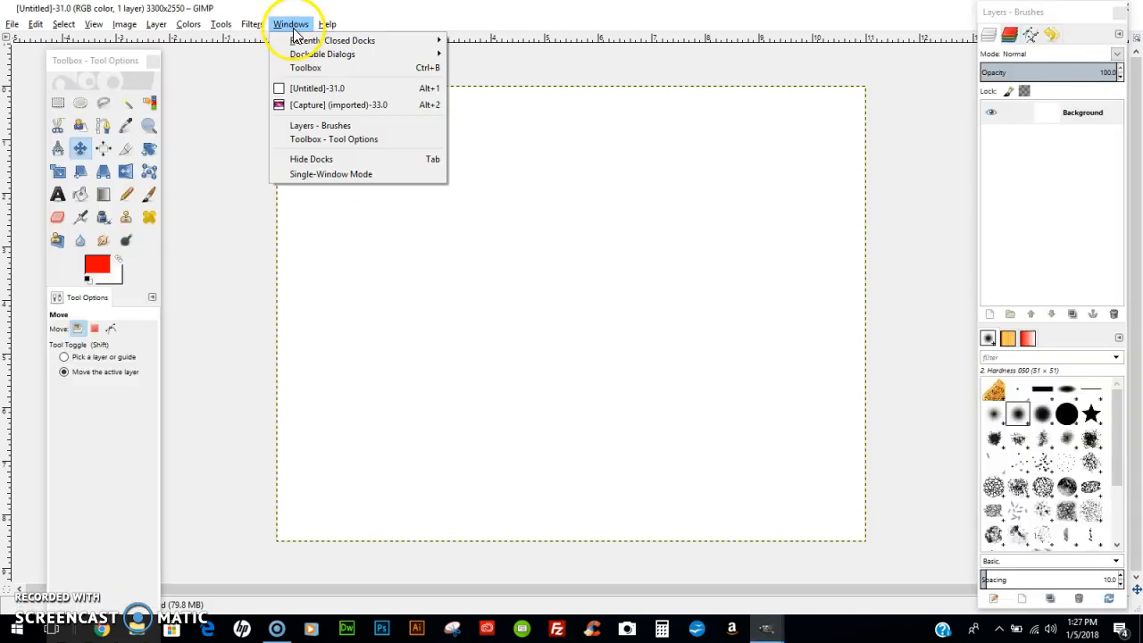
click(308, 105)
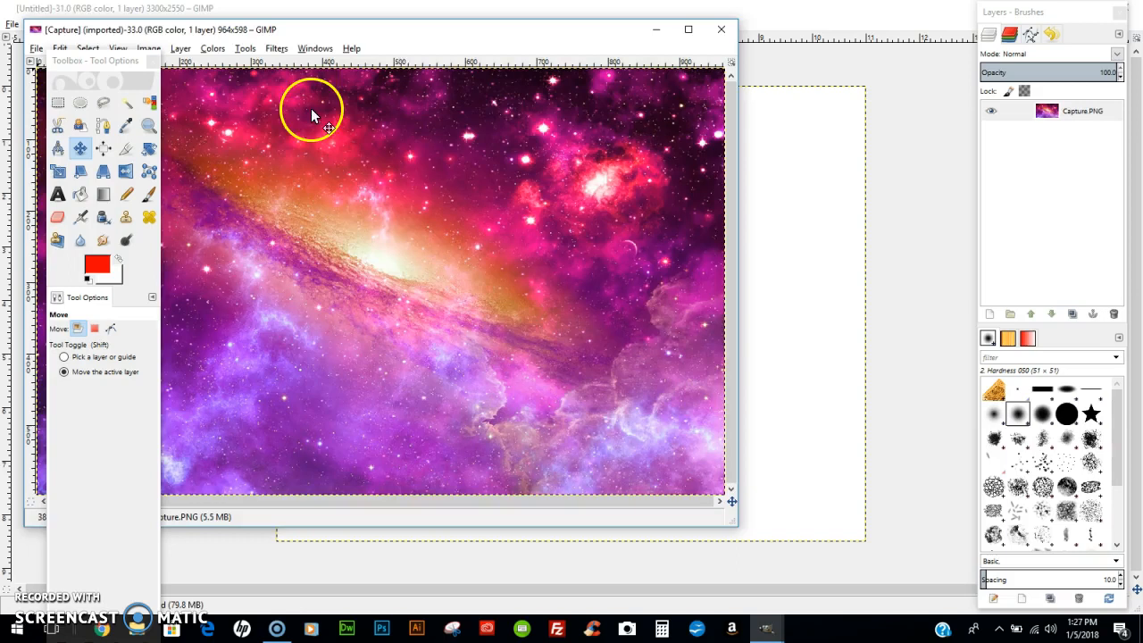
click(1027, 113)
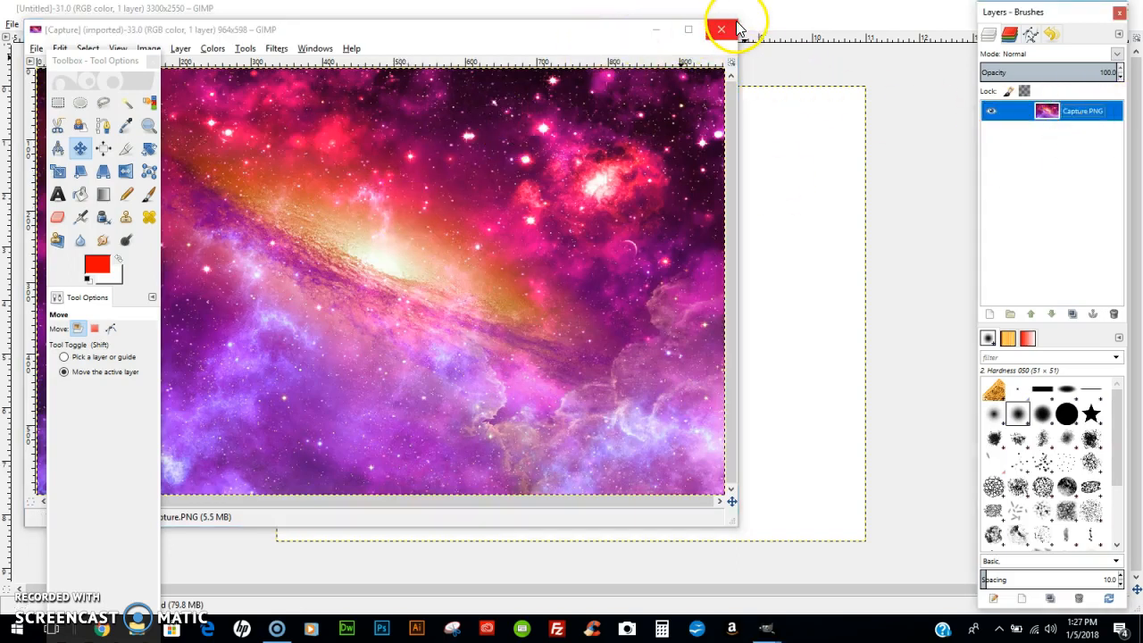
drag(741, 20, 269, 292)
drag(1082, 109, 584, 299)
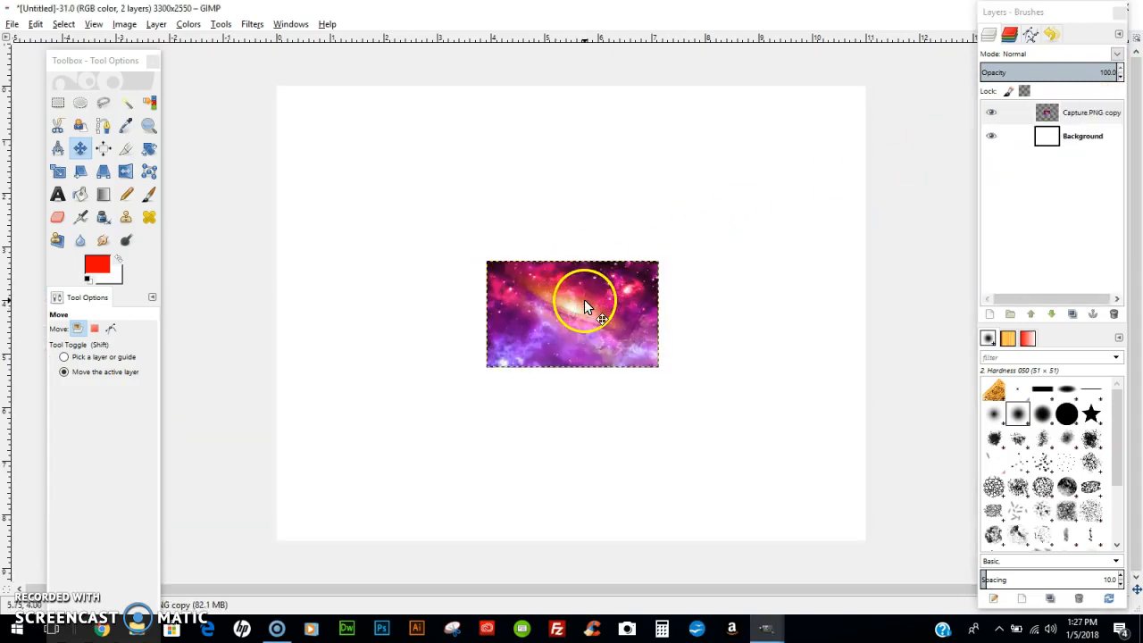
- Scale the Capture.PNG copy layer to 15 in wide and reposition it to cover the whole canvas
click(1072, 117)
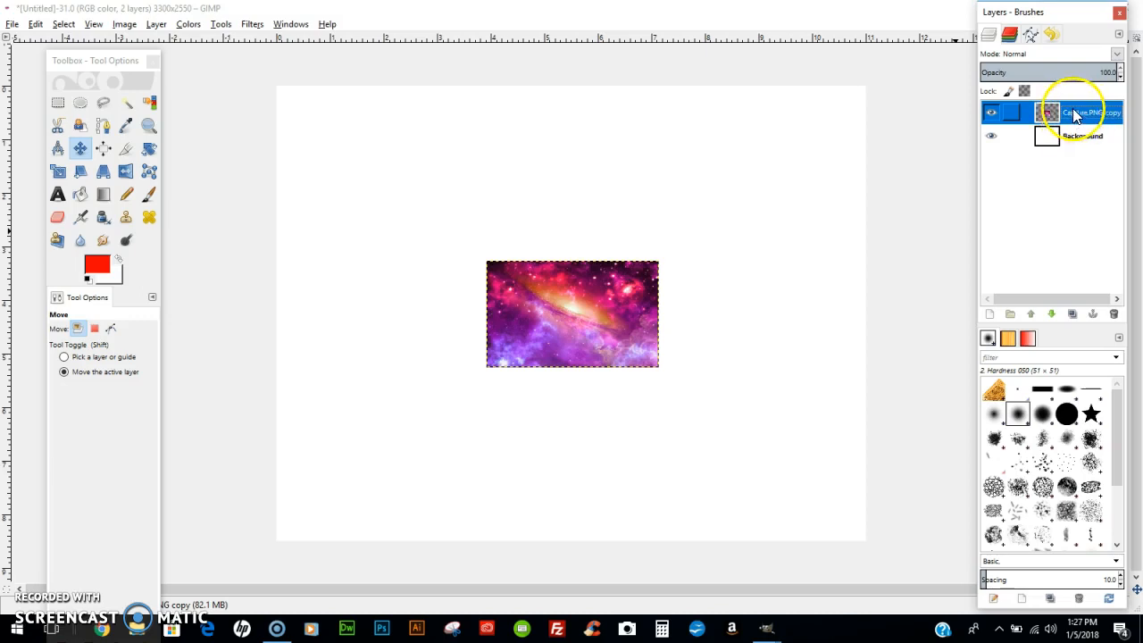
right_click(1074, 117)
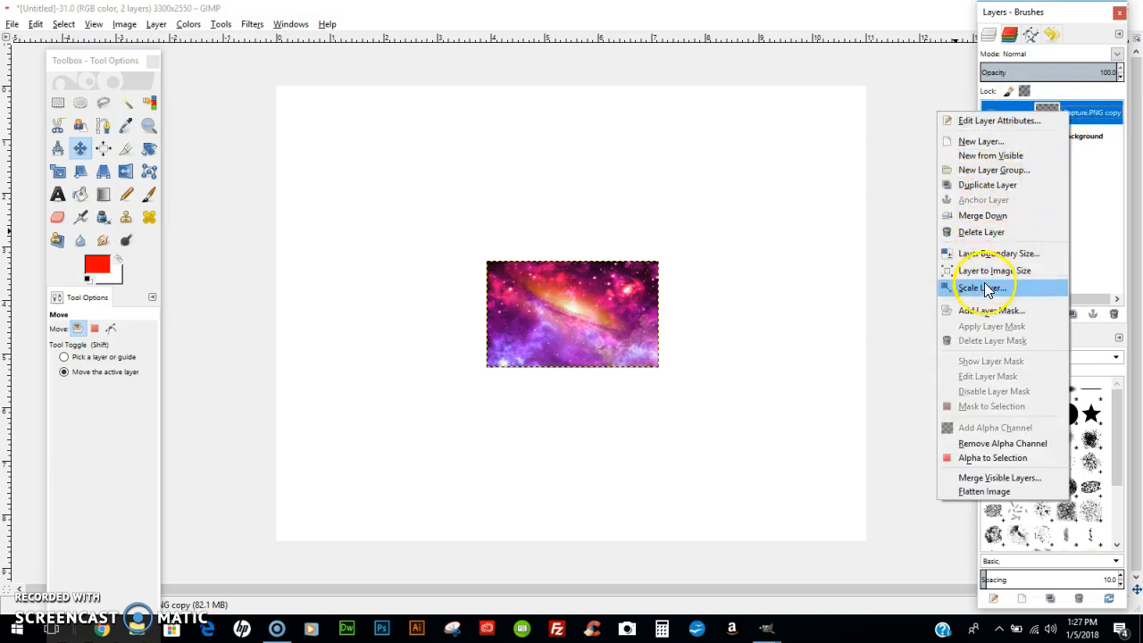
click(982, 287)
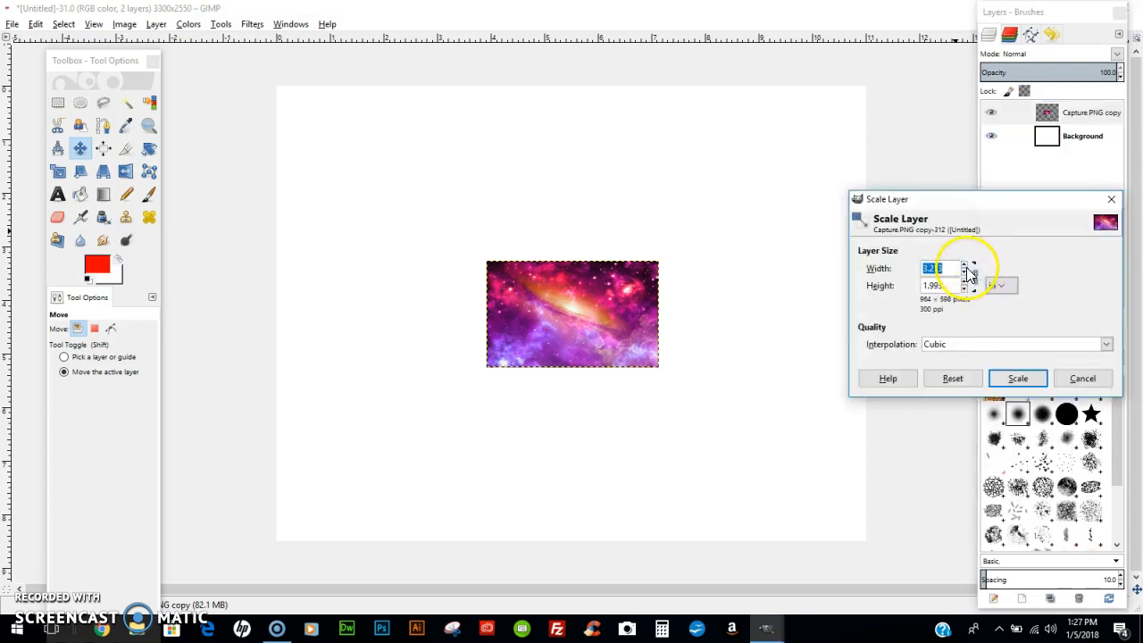
drag(952, 268, 866, 272)
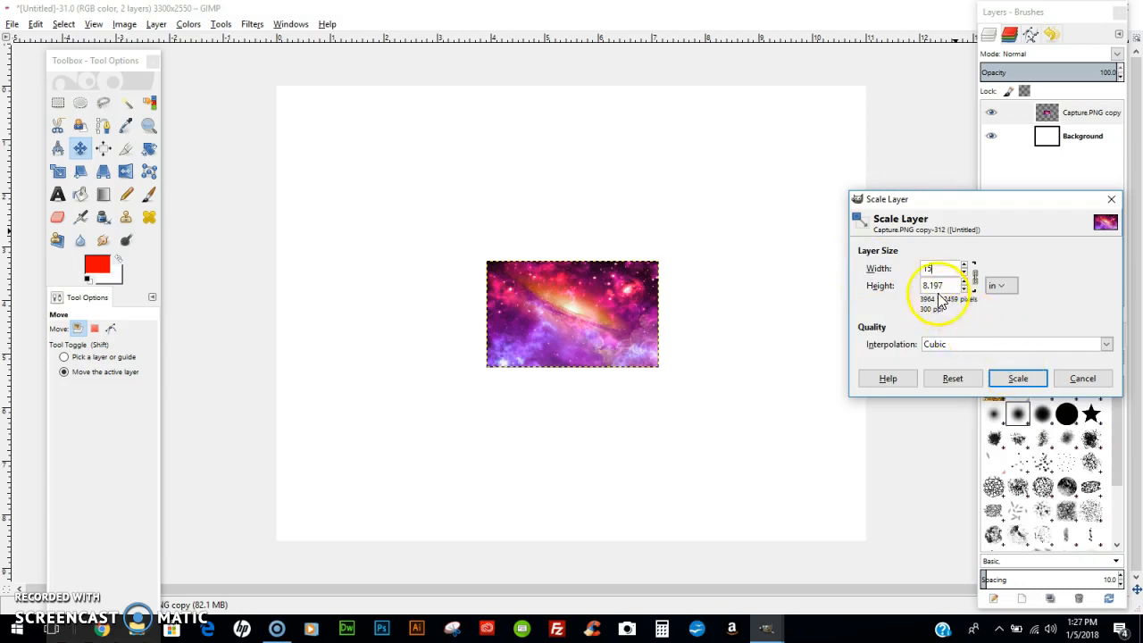
click(1018, 380)
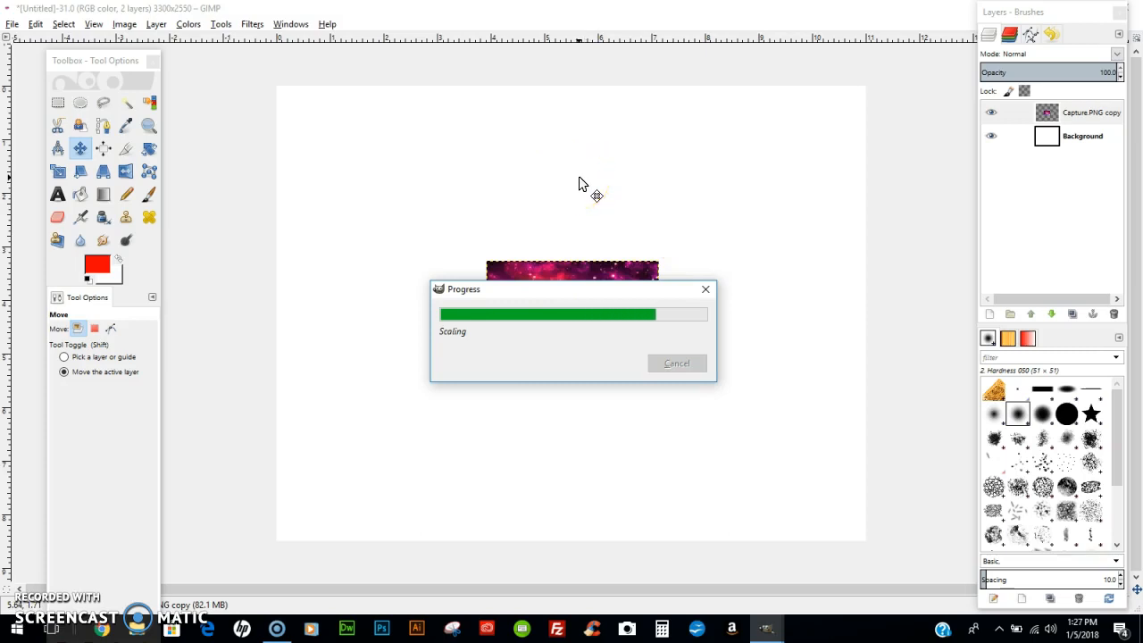
click(568, 206)
drag(586, 190, 482, 275)
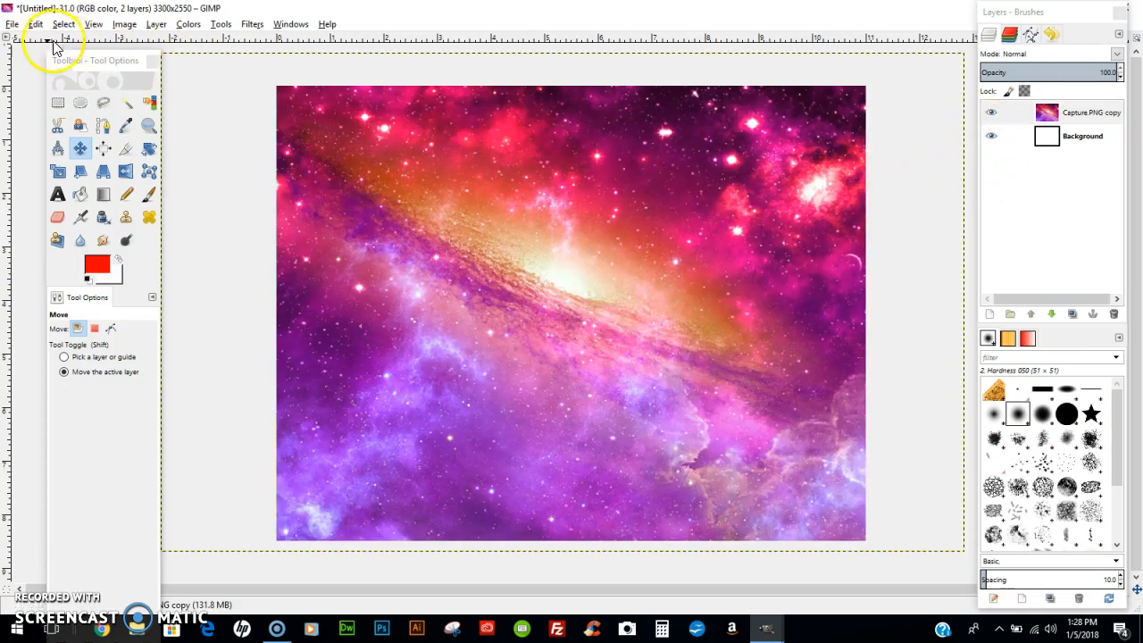
- Open giza-plateau-pyramids.jpg, bring its window forward, and move and enlarge it until the whole photo is in view
click(12, 25)
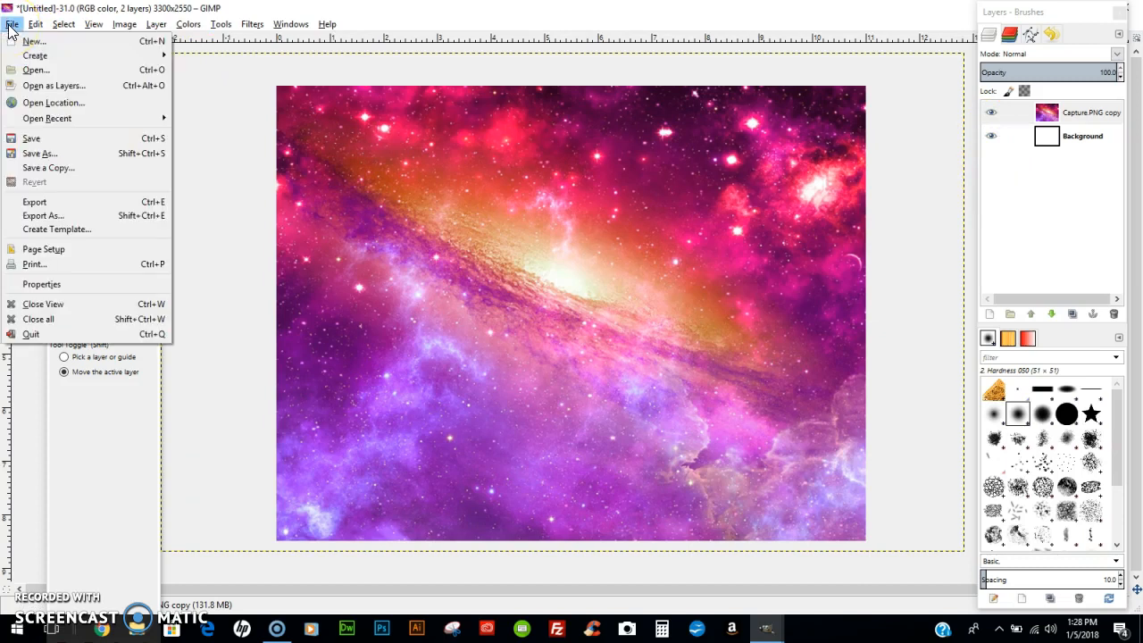
click(38, 70)
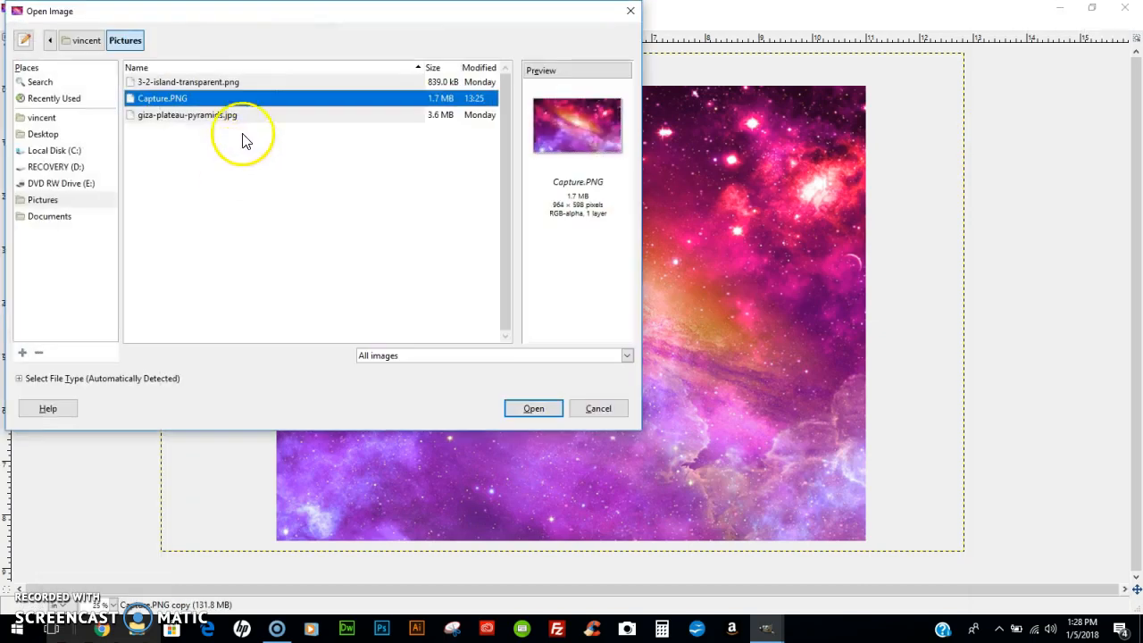
click(245, 117)
click(539, 406)
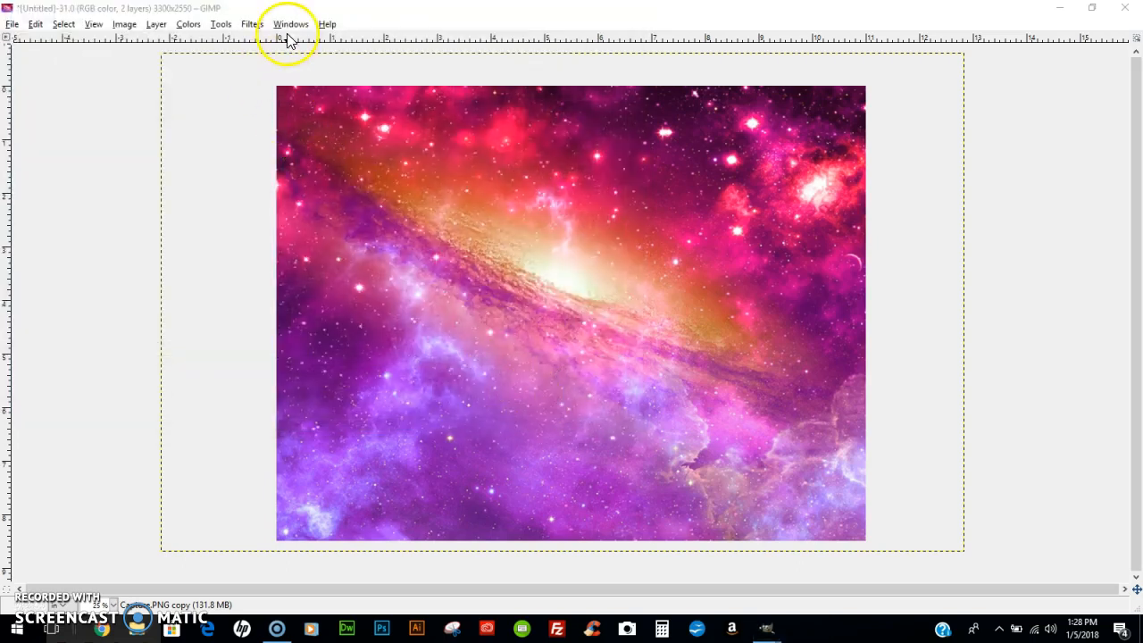
click(288, 25)
click(347, 122)
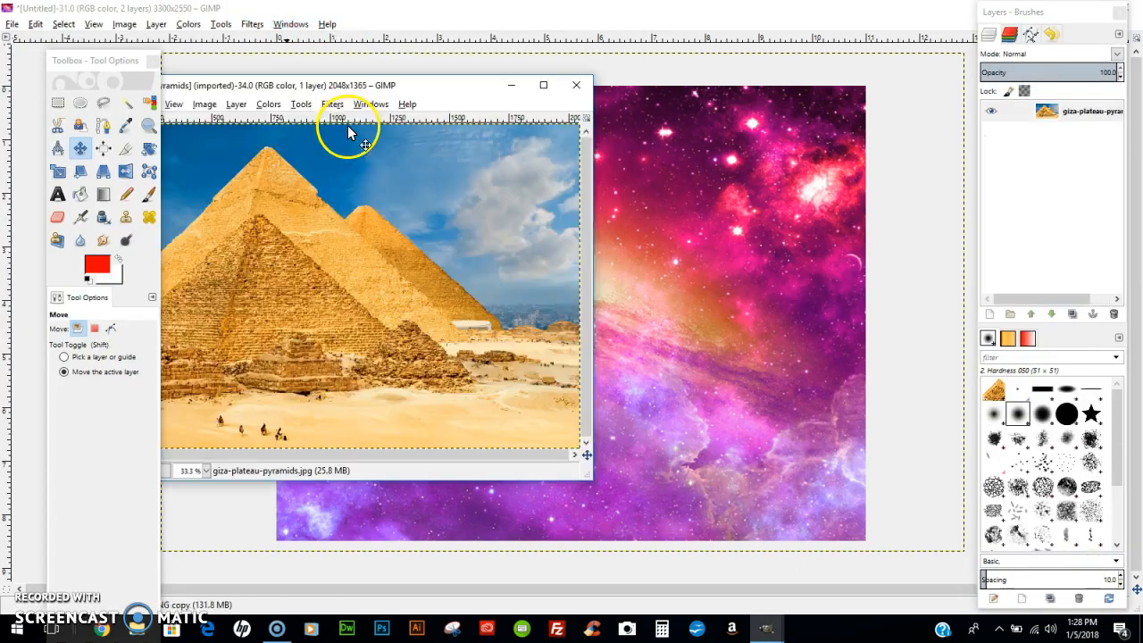
drag(432, 85, 602, 160)
drag(766, 547, 853, 572)
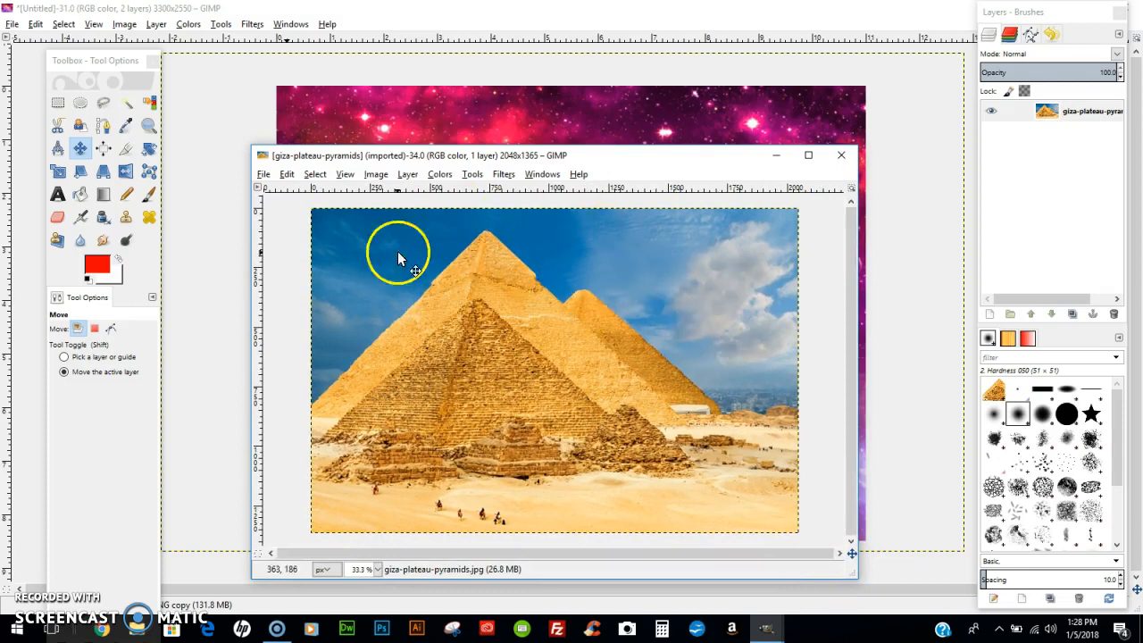
- Trace the pyramids' skyline with the Paths tool, from the photo's left edge over both peaks and along the horizon
click(105, 127)
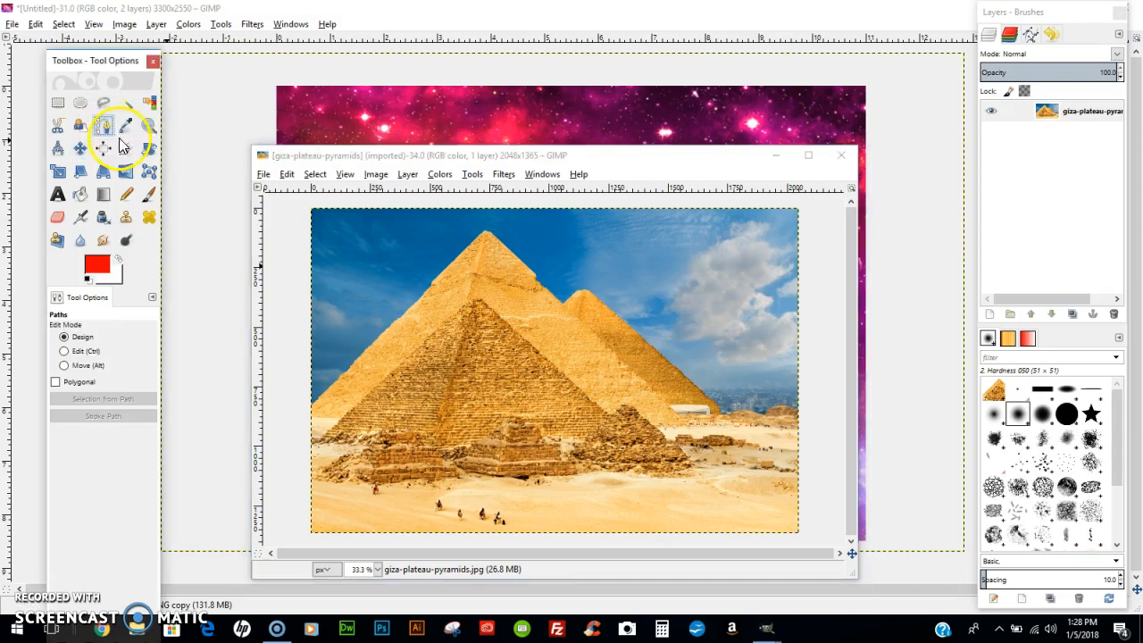
click(303, 412)
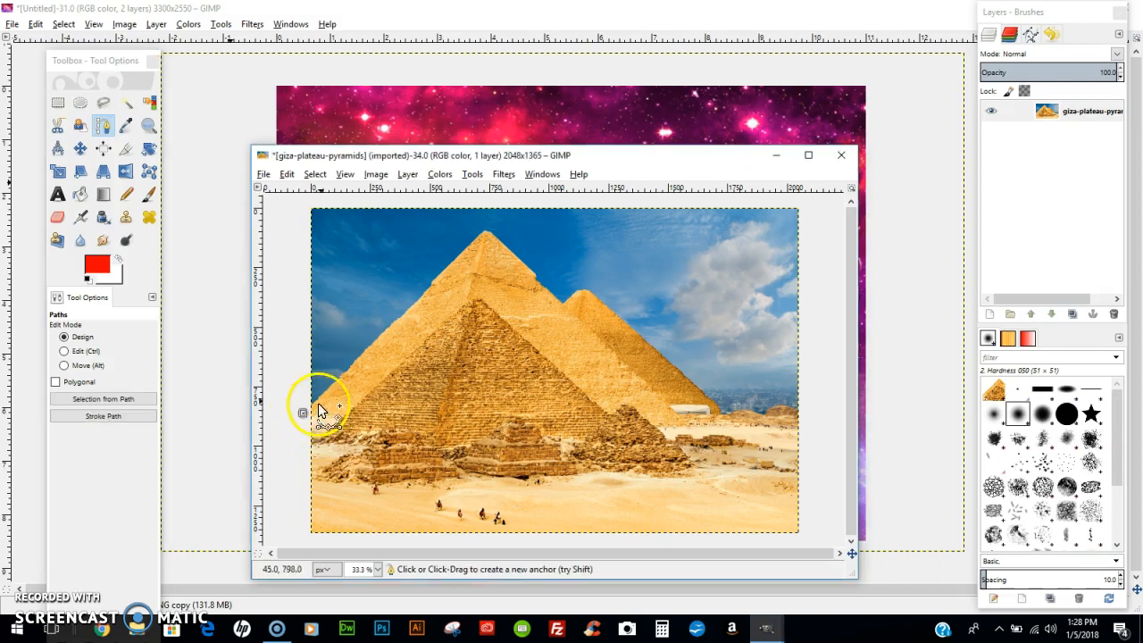
click(488, 230)
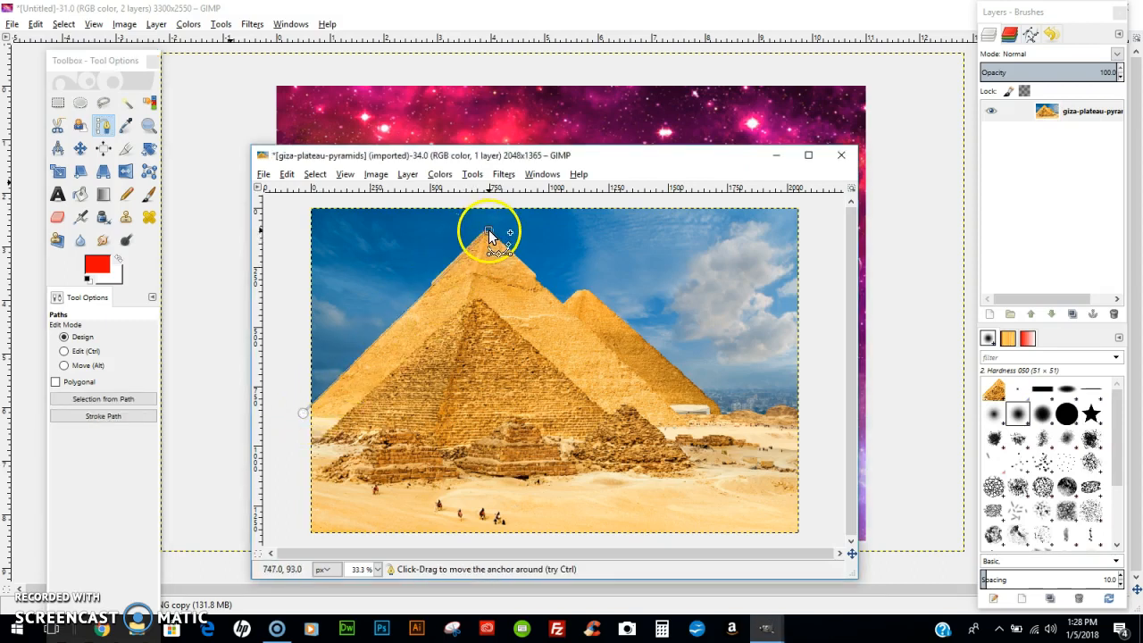
click(560, 305)
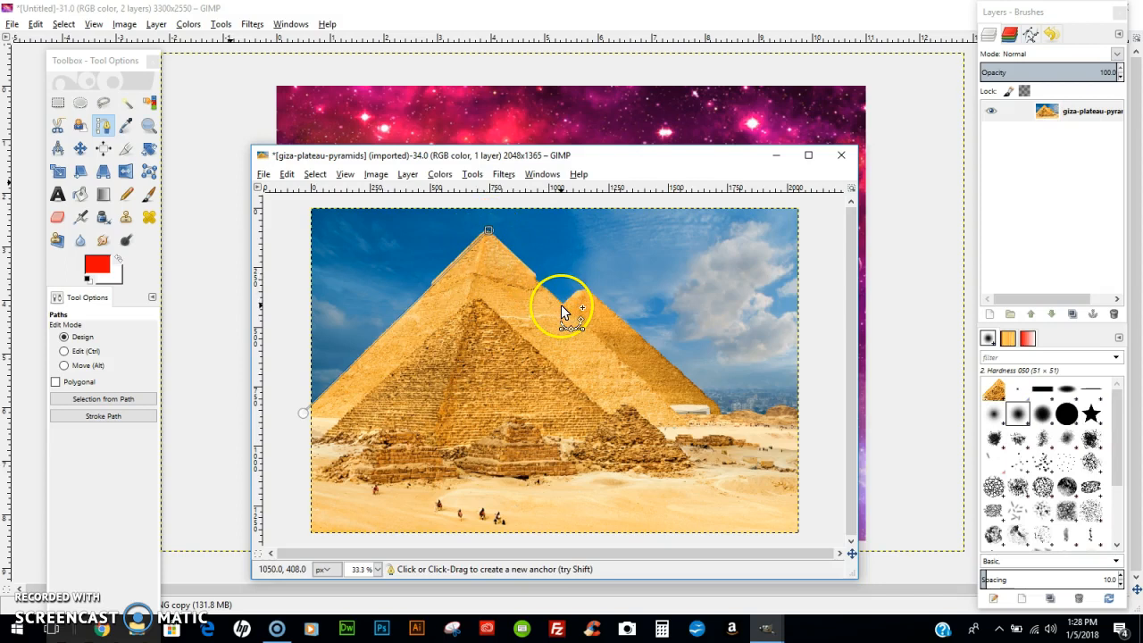
click(584, 288)
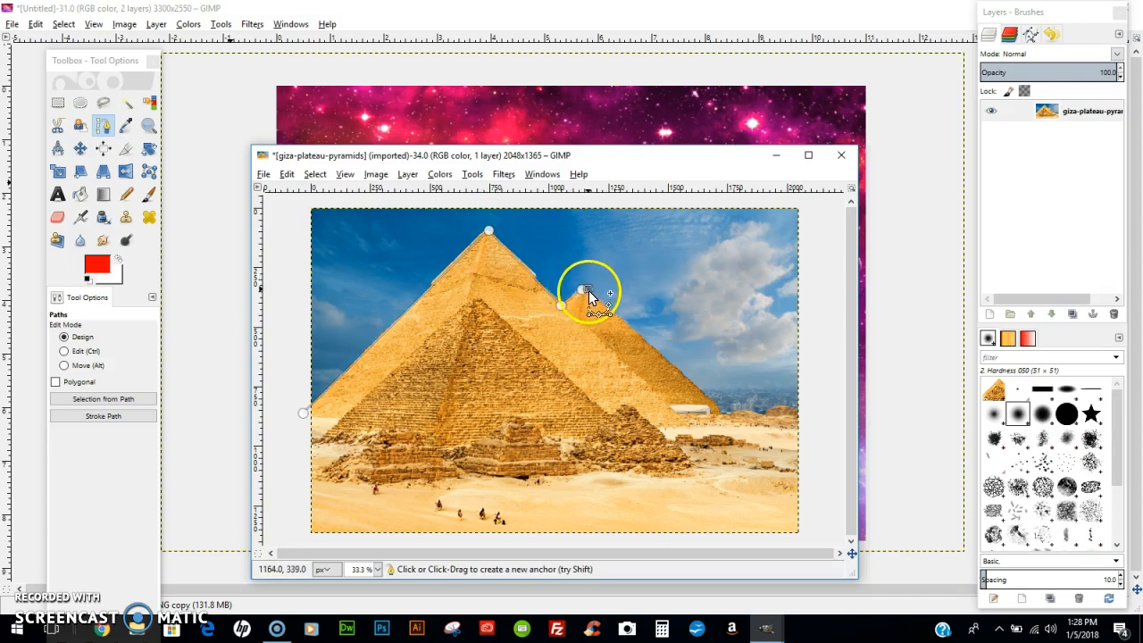
click(719, 410)
click(731, 413)
click(744, 410)
click(773, 411)
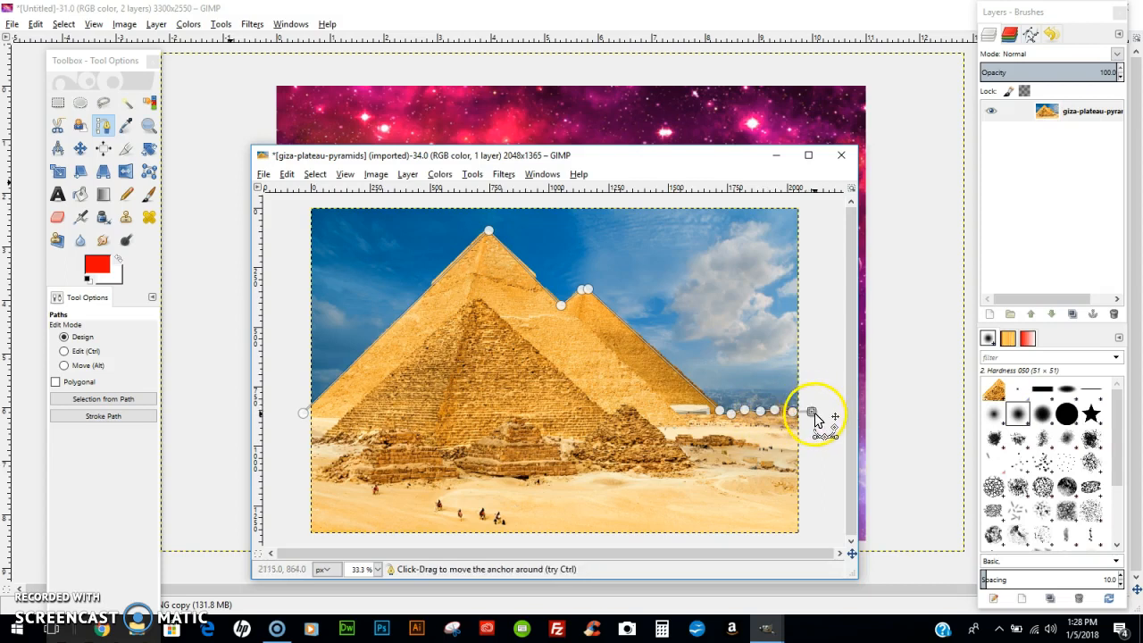
- Continue the path outside the photo's right, top and left edges and close it at the starting anchor, enclosing the sky
drag(812, 411, 816, 254)
click(814, 197)
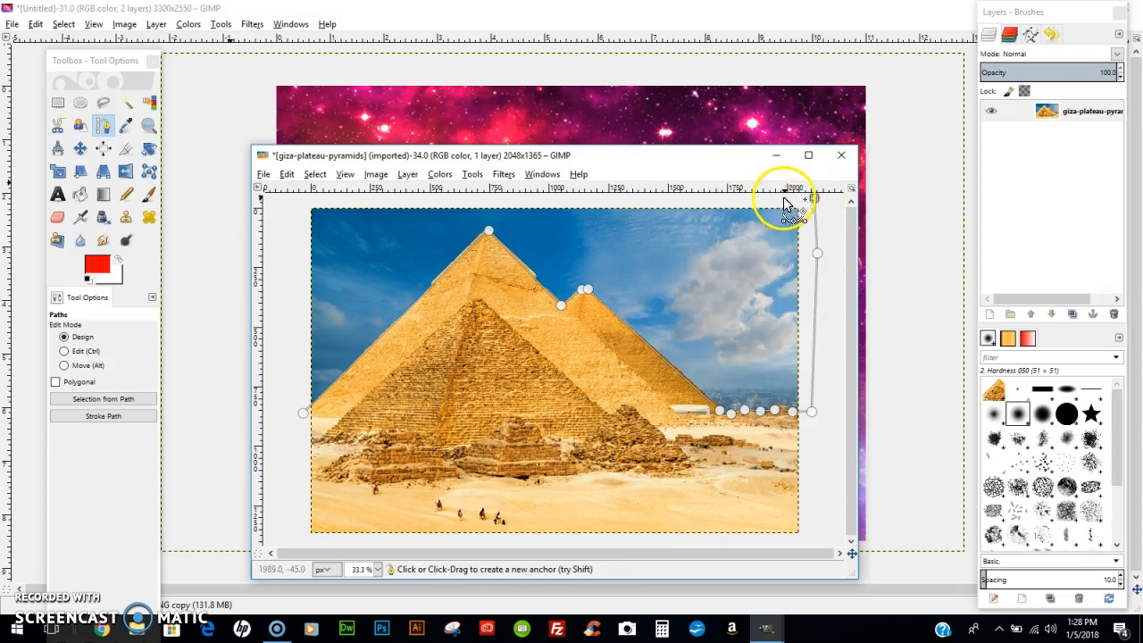
click(295, 200)
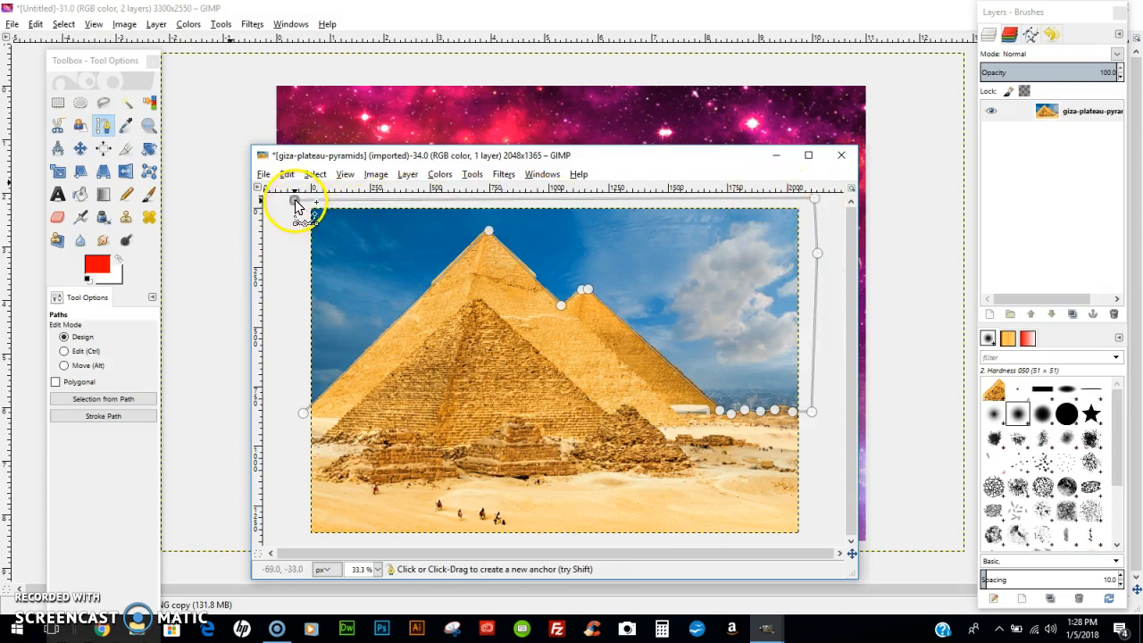
click(292, 380)
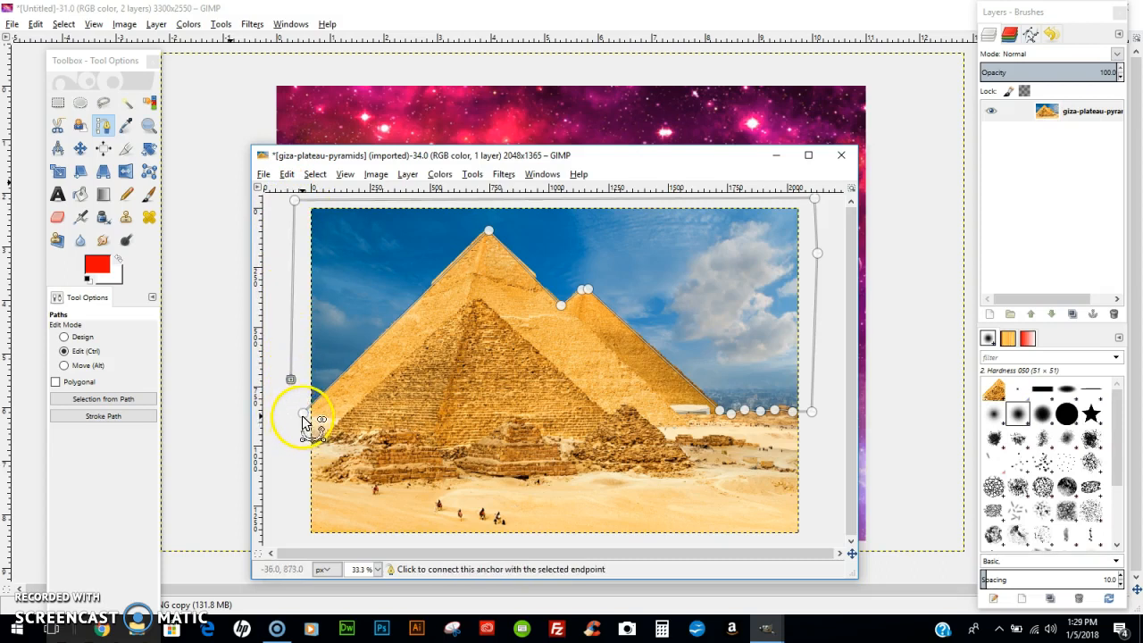
drag(291, 379, 301, 413)
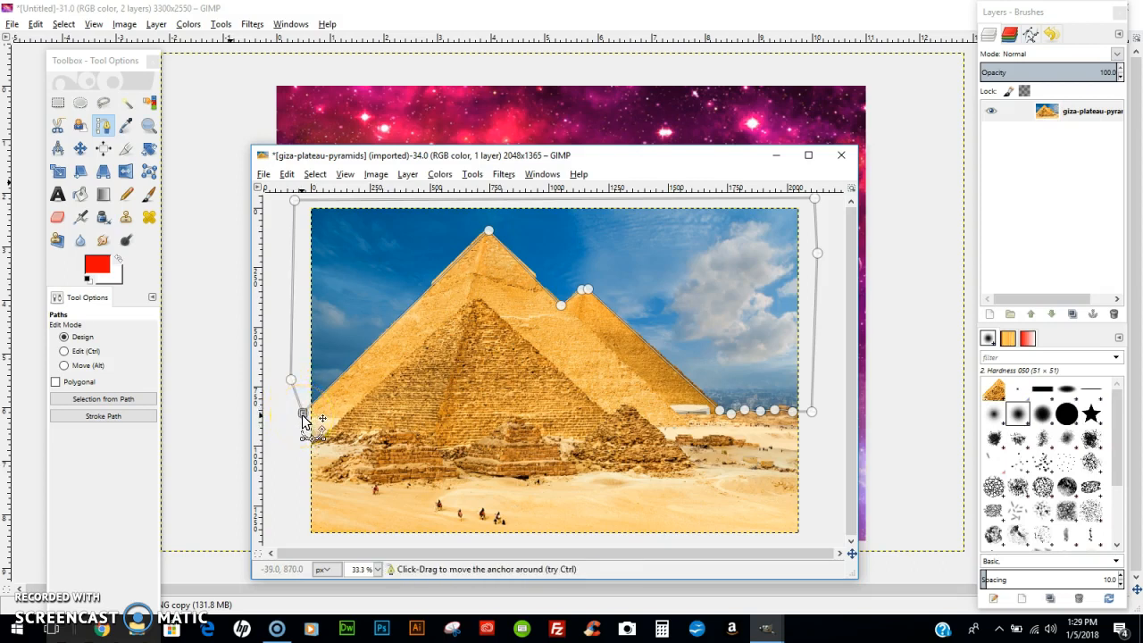
click(305, 412)
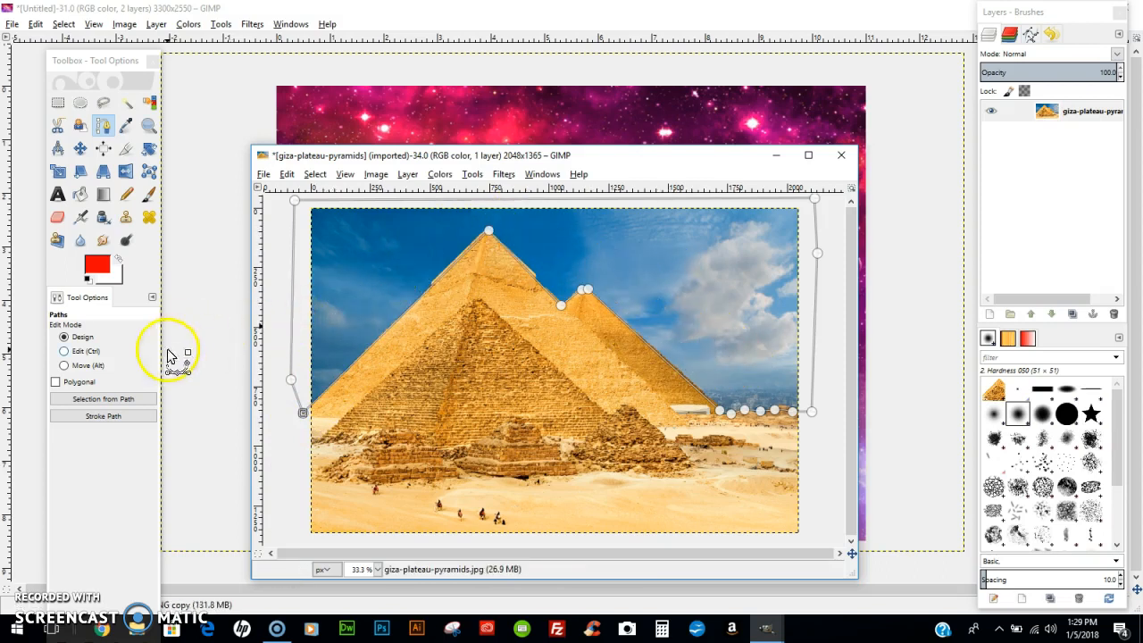
- Create a selection from the closed path and delete the sky from the pyramid photo
click(93, 401)
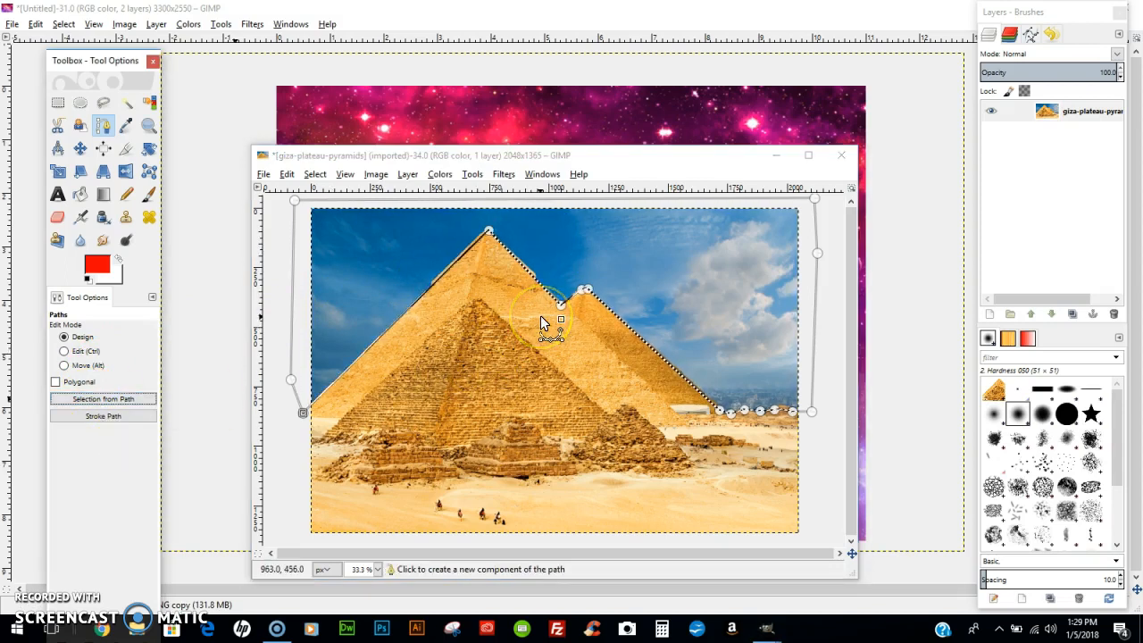
key(Delete)
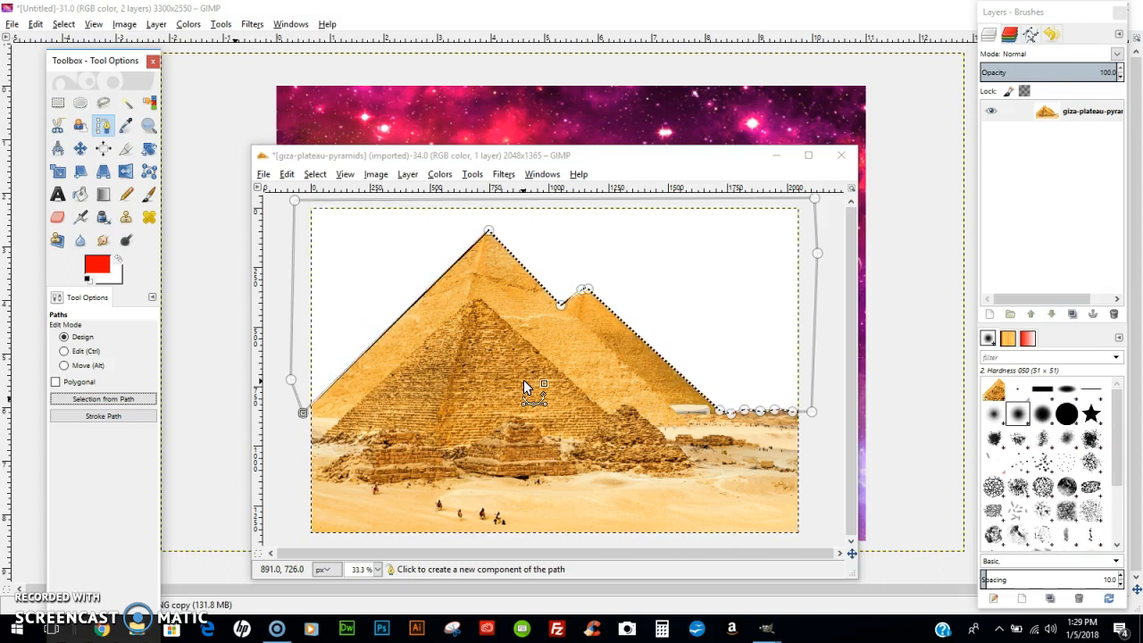
- Invert the selection, cut the pyramids to the clipboard, and move the photo's window aside to uncover the galaxy image
key(ctrl+x)
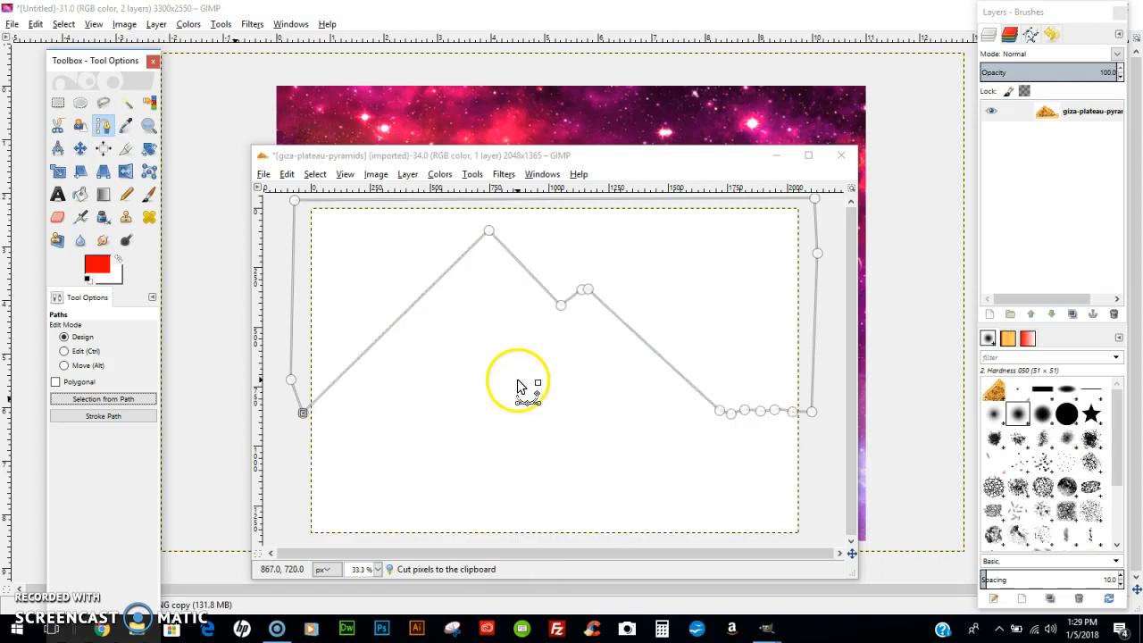
drag(705, 168, 102, 215)
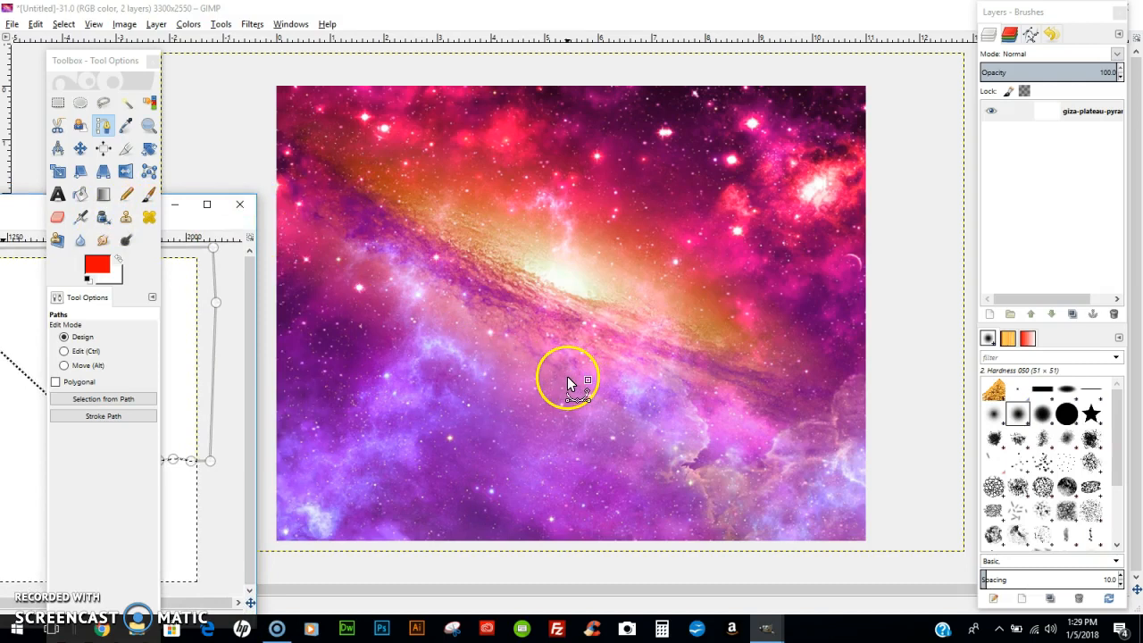
- Paste the cut-out pyramids into the galaxy image and move them down to the canvas's lower edge
click(81, 151)
click(220, 138)
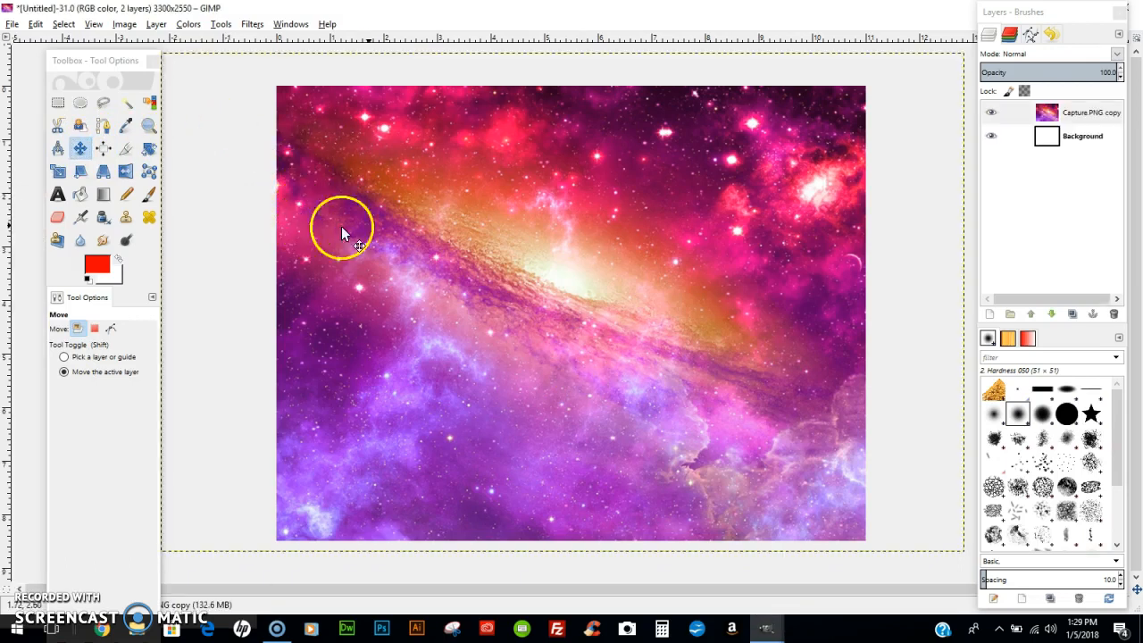
key(ctrl+v)
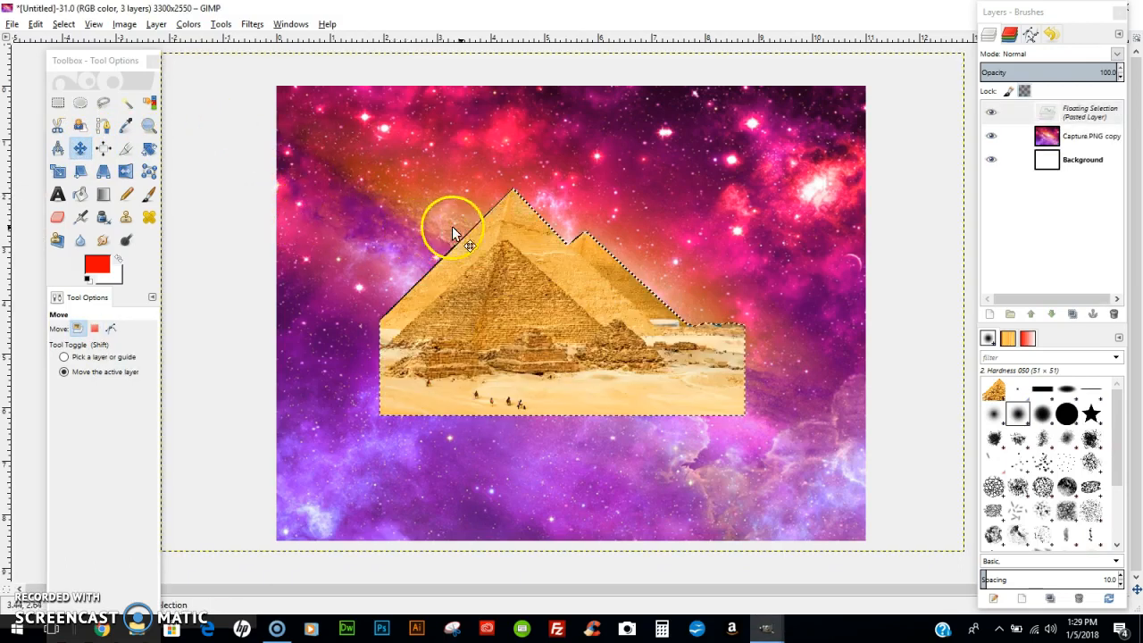
drag(541, 299, 545, 421)
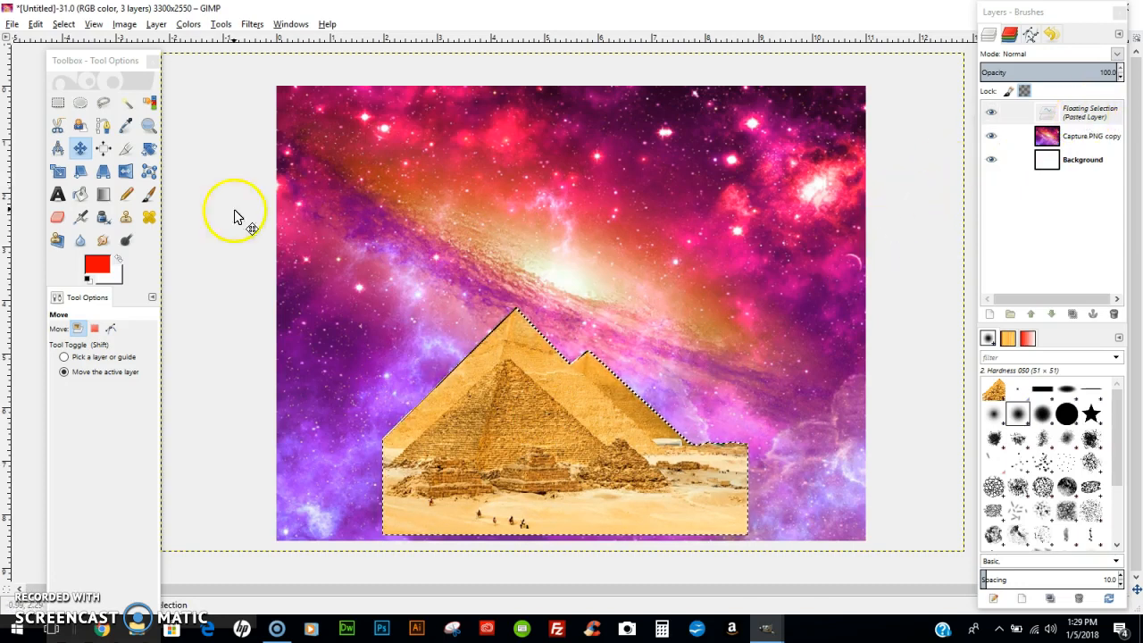
- Scale the floating pyramids layer to 12.827 × 7.967 in and shift it upward over the galaxy
click(81, 170)
click(80, 148)
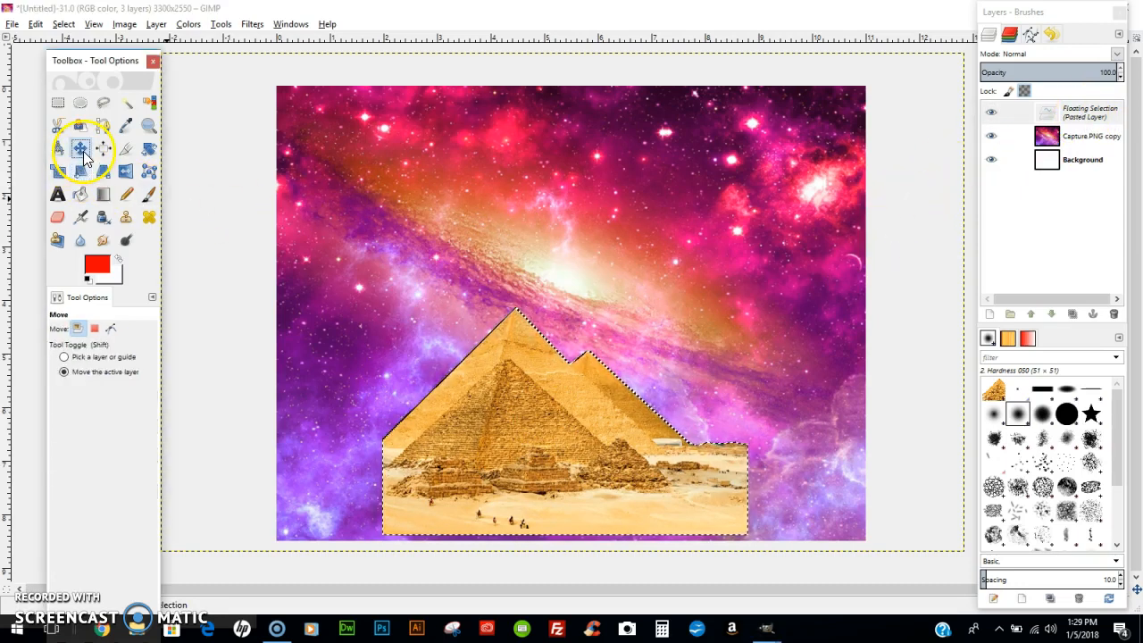
click(1094, 112)
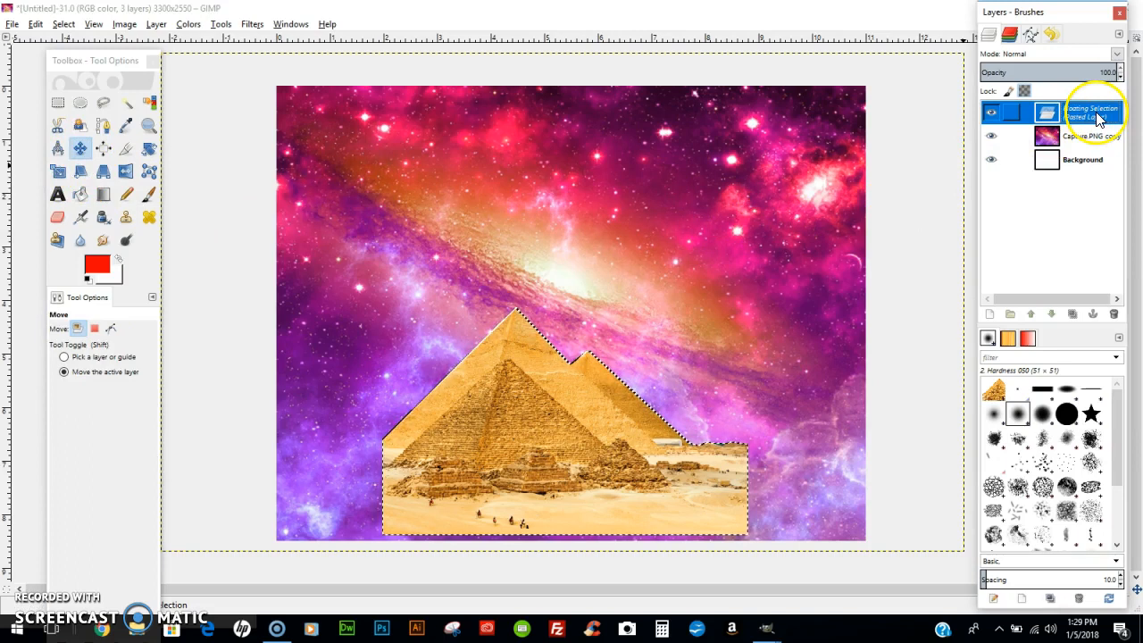
right_click(1098, 120)
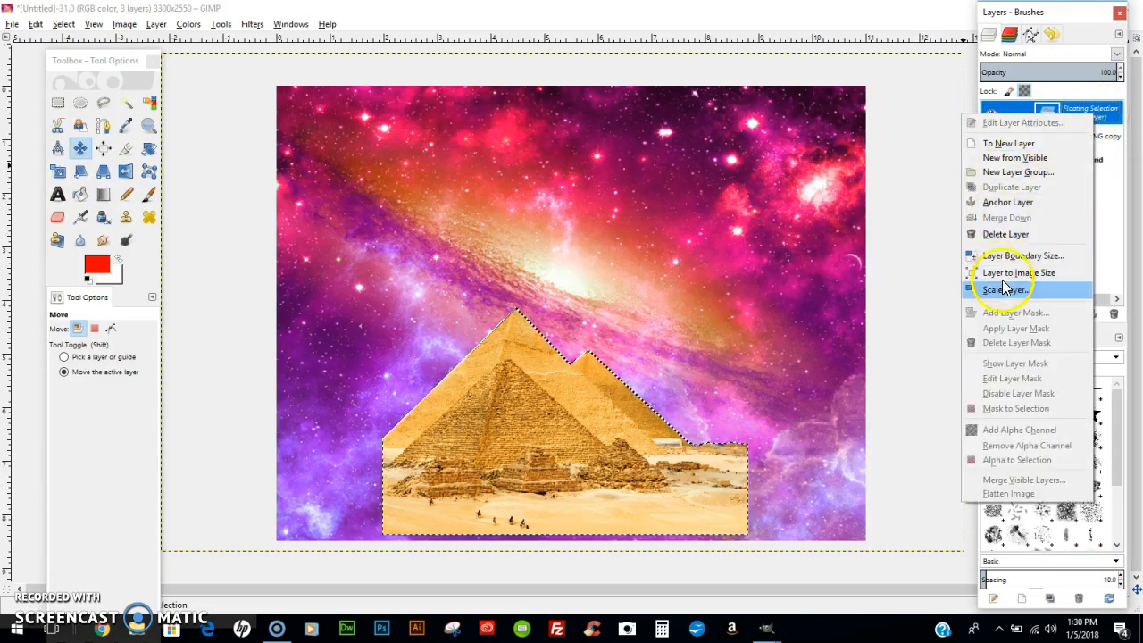
click(1002, 291)
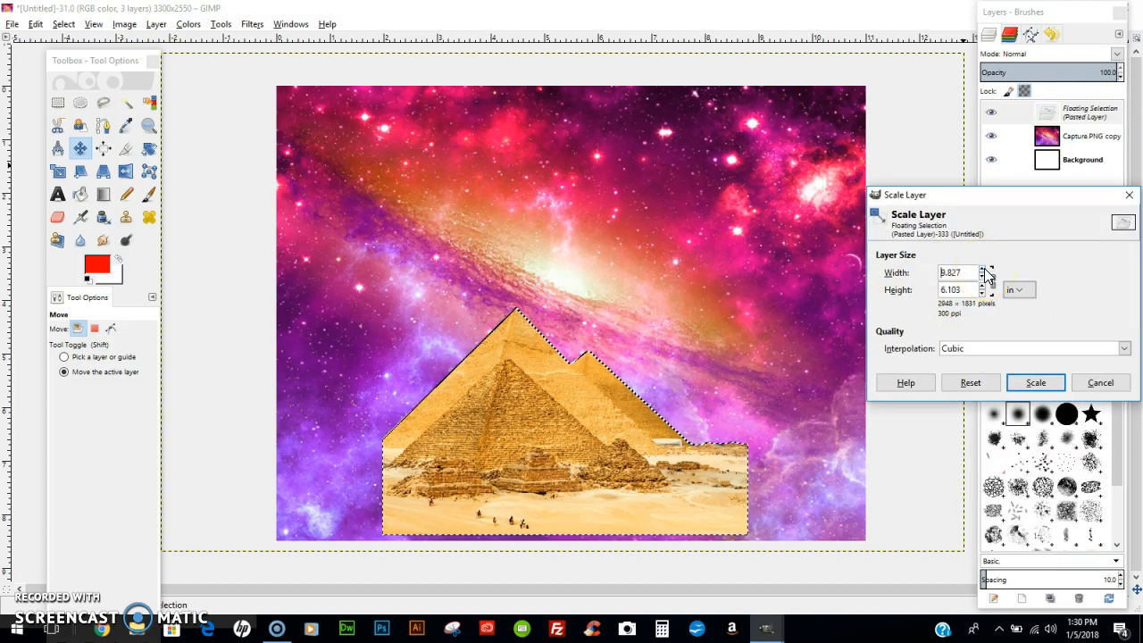
click(1034, 384)
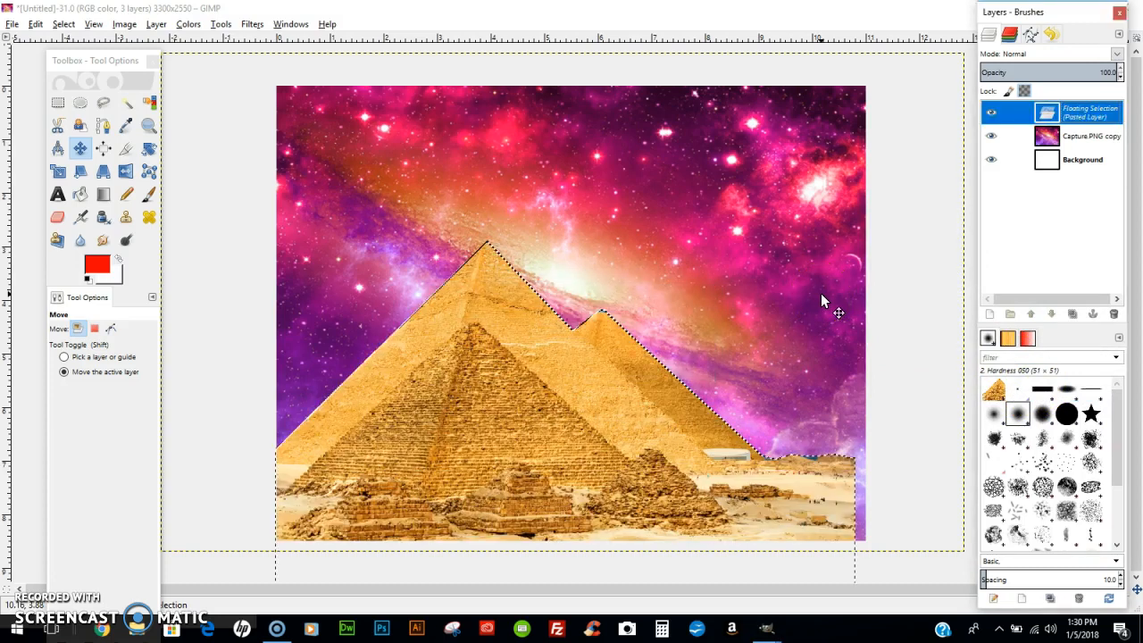
drag(612, 411, 631, 399)
drag(630, 400, 612, 389)
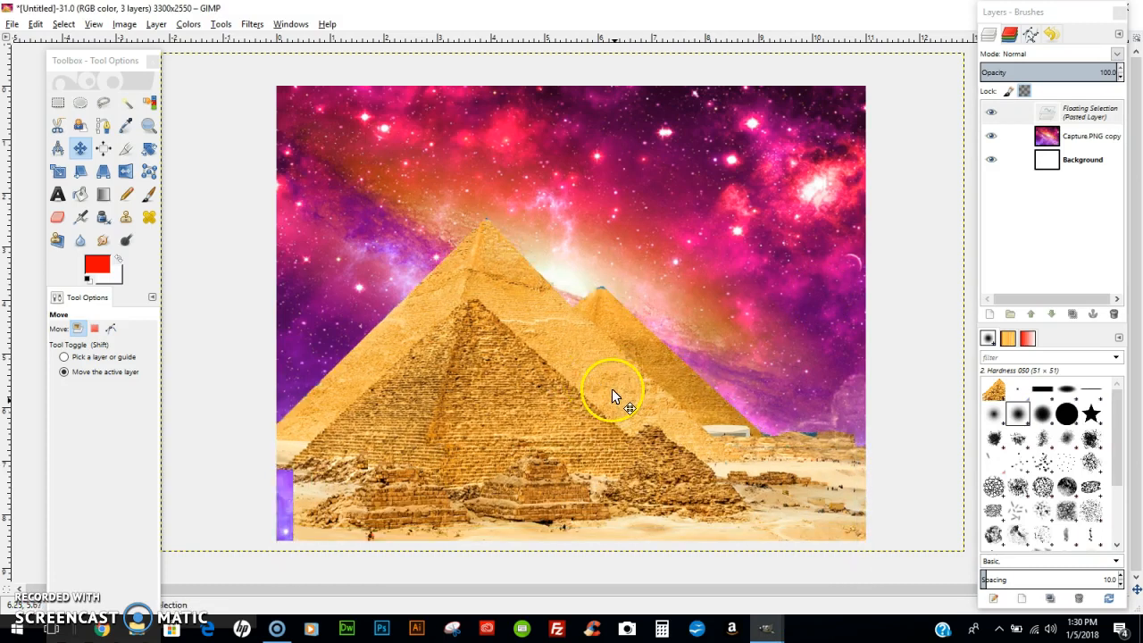
- Enlarge the floating pyramids layer further and position it so the scene spans the full canvas width
click(1085, 123)
right_click(1085, 126)
click(994, 296)
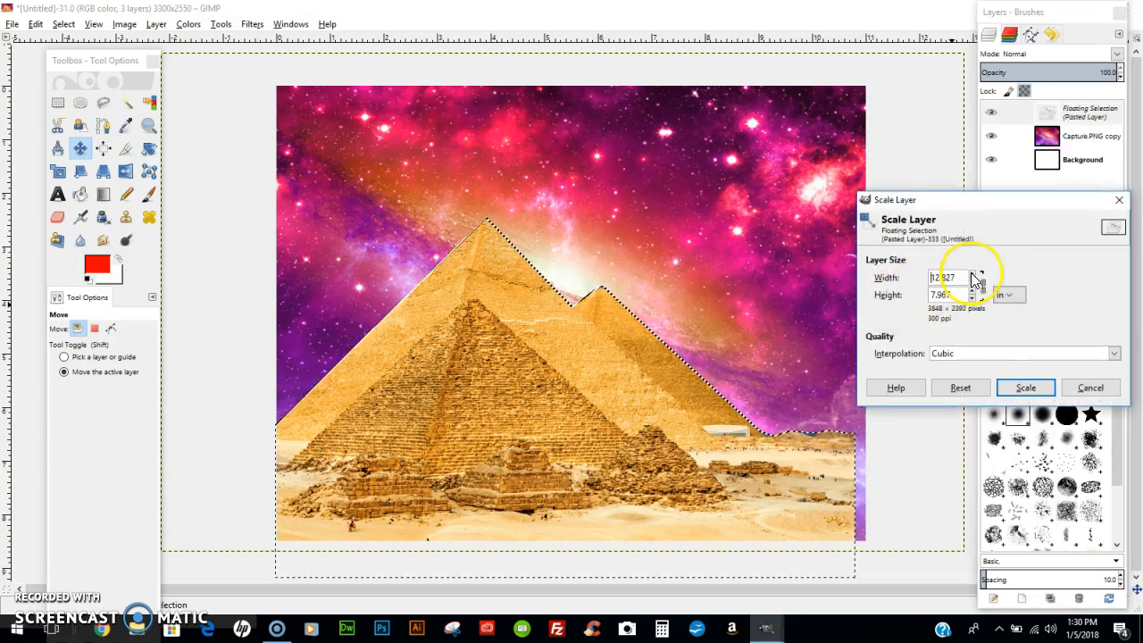
click(1026, 387)
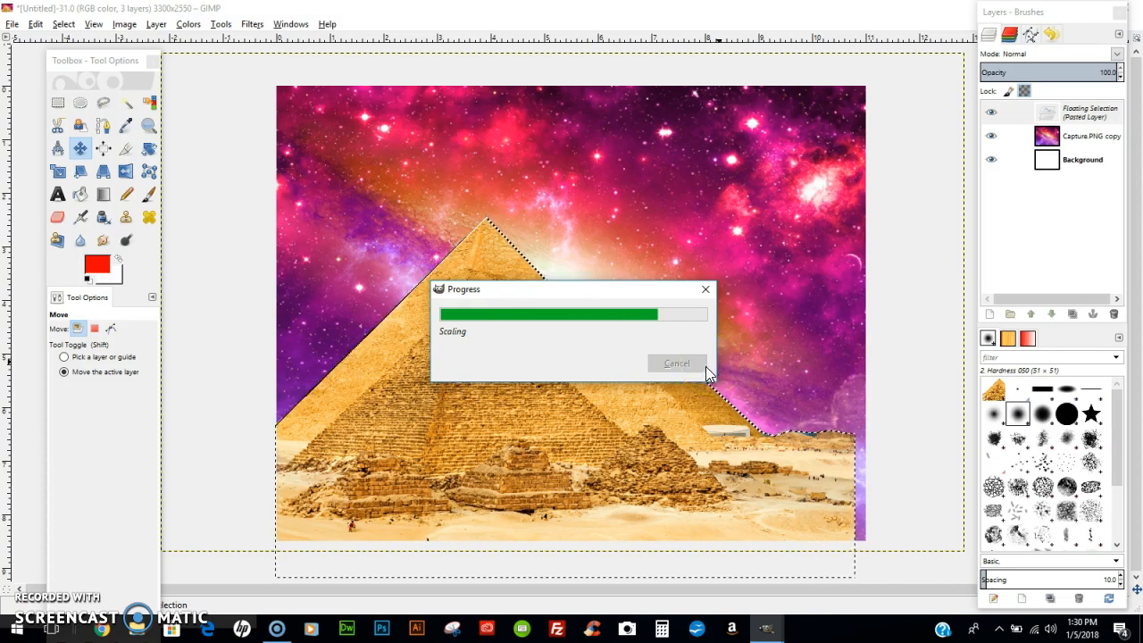
click(680, 375)
drag(682, 376, 609, 391)
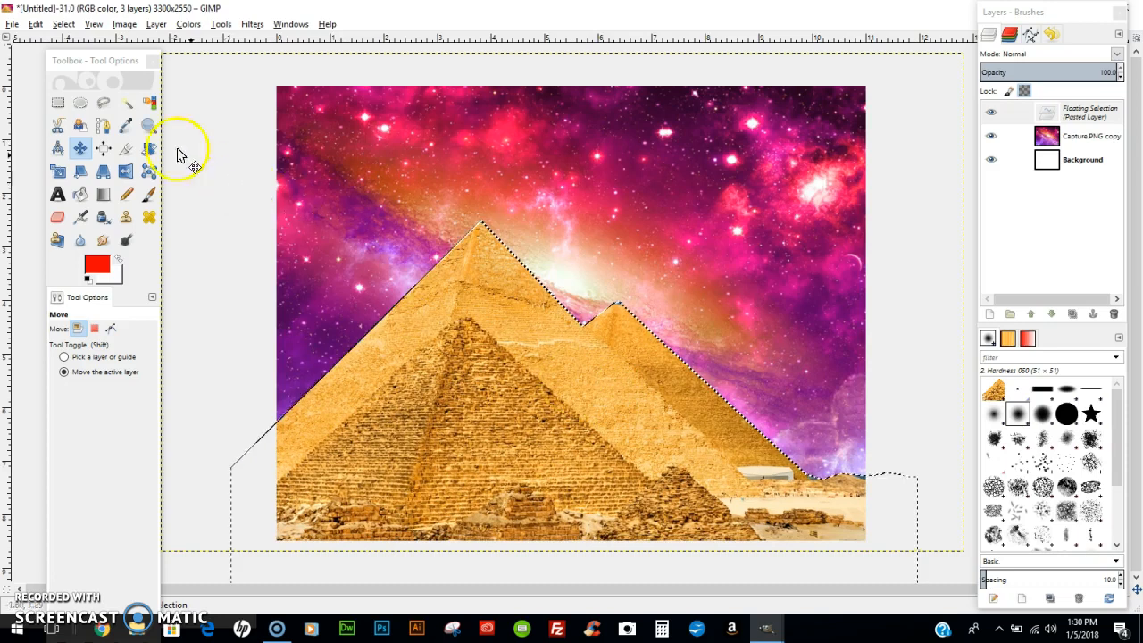
click(59, 194)
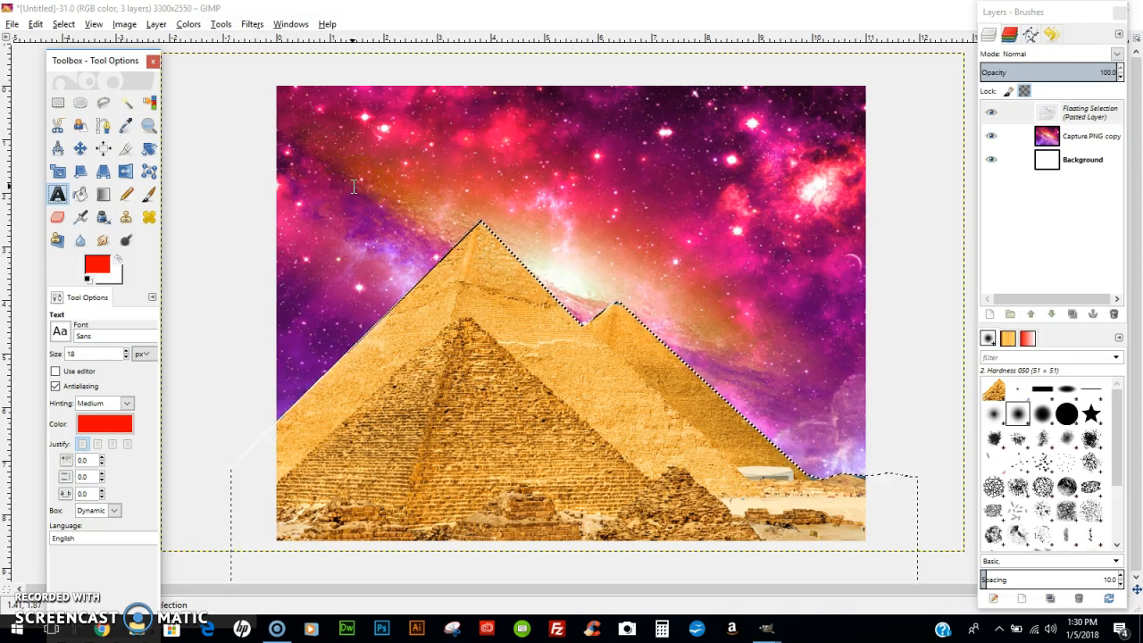
click(62, 24)
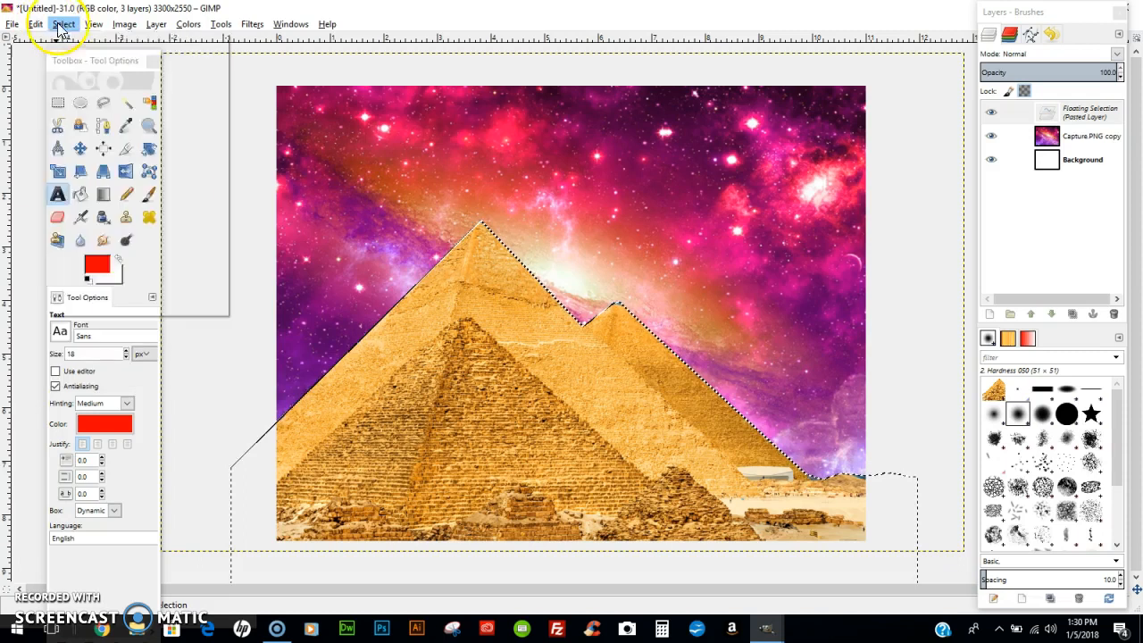
click(64, 24)
click(56, 95)
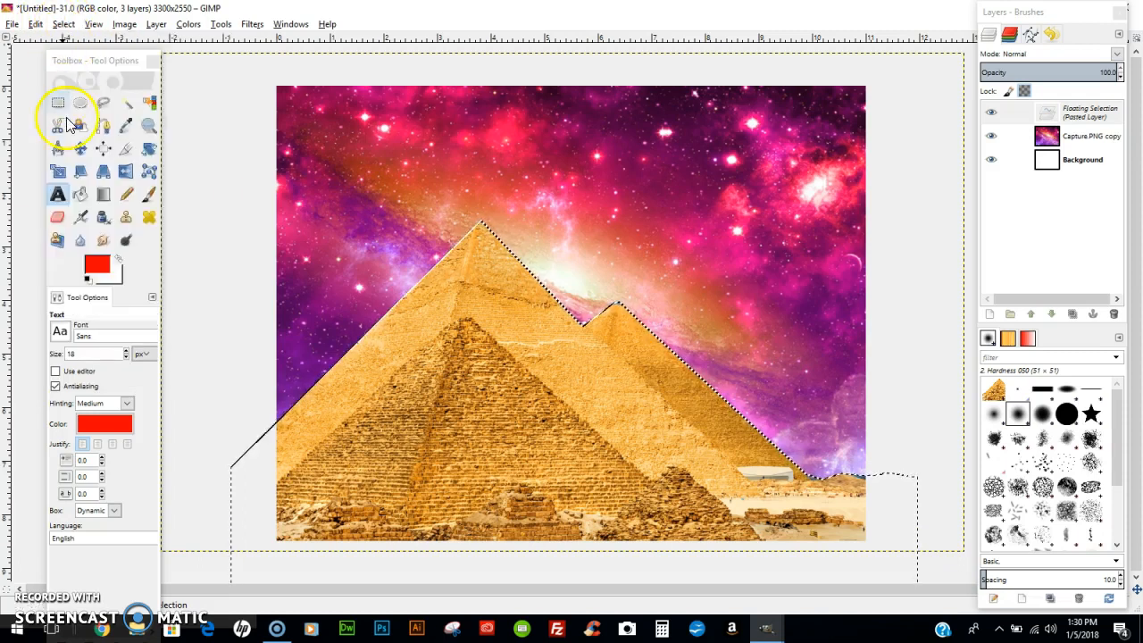
click(80, 148)
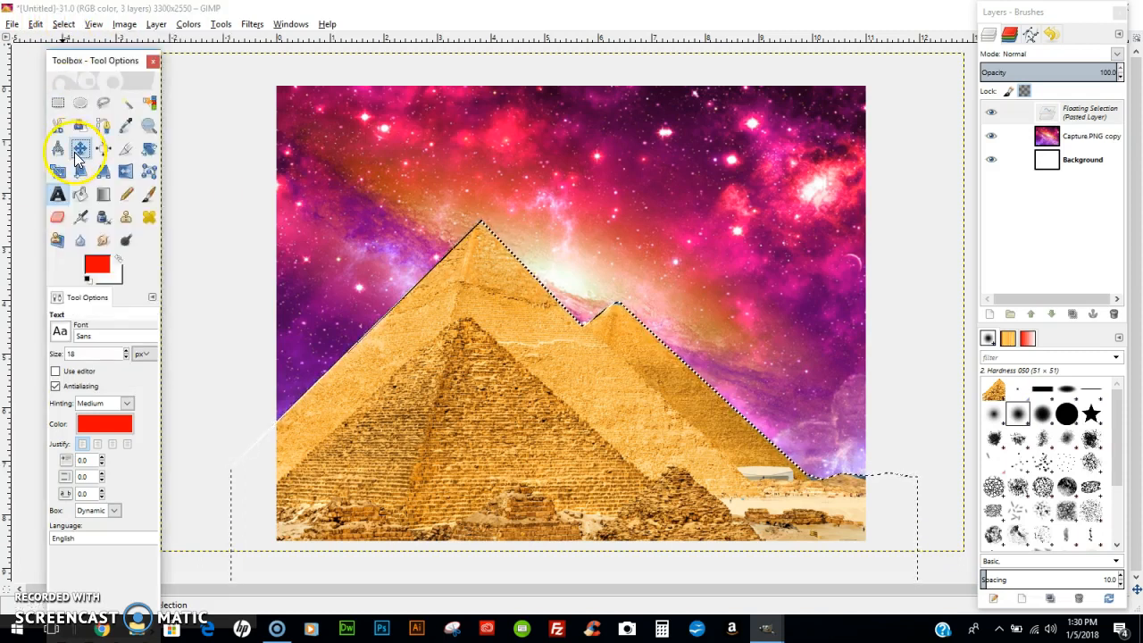
click(62, 24)
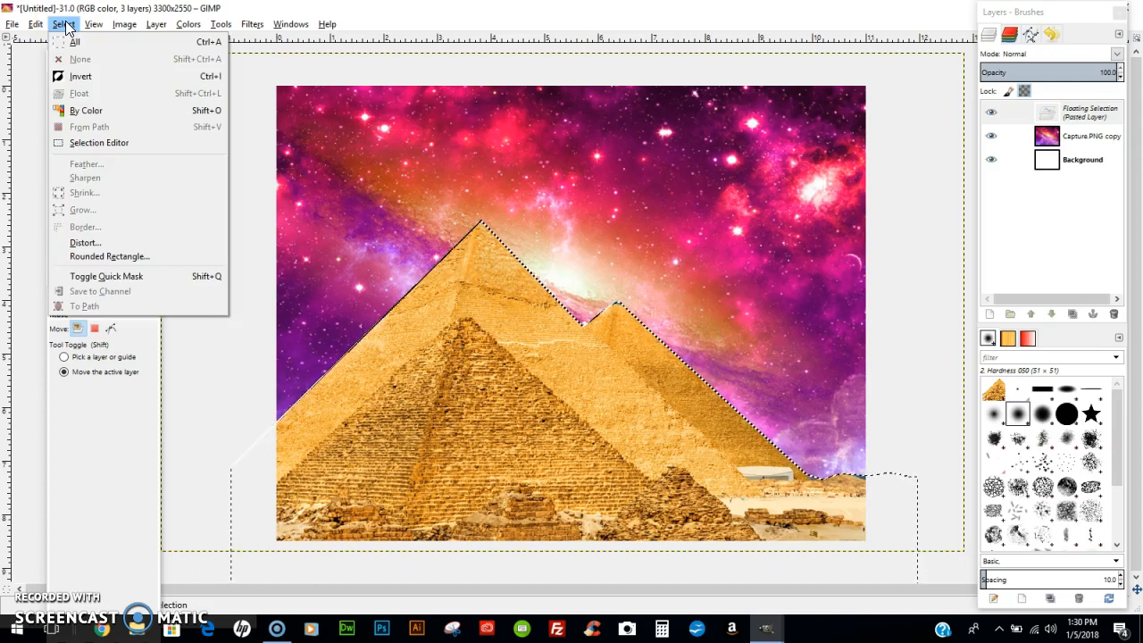
click(65, 25)
click(124, 24)
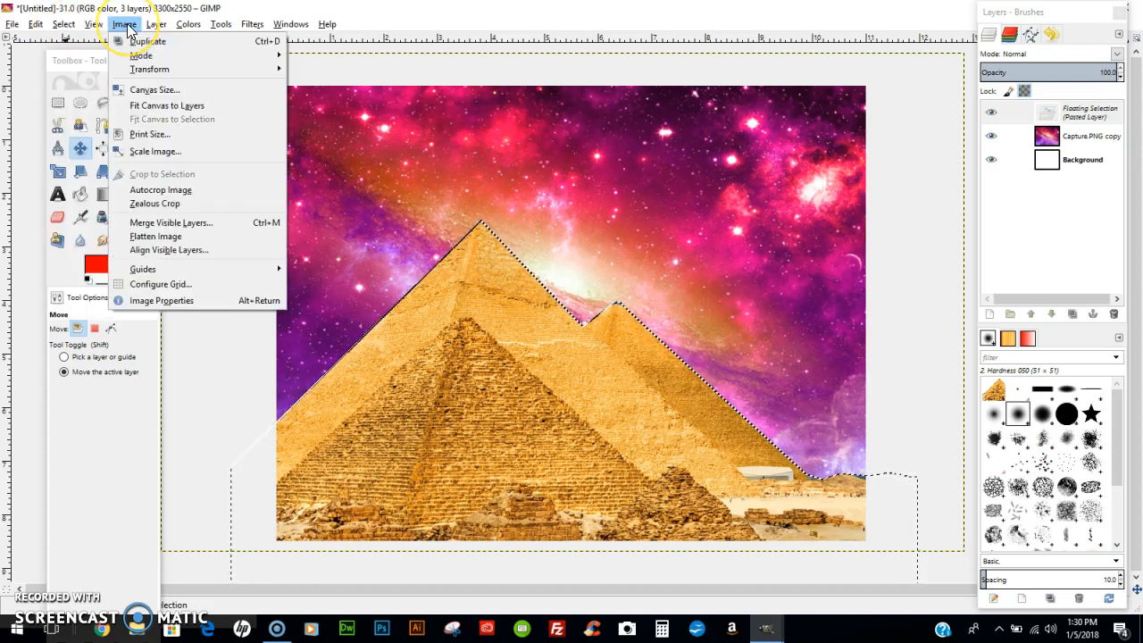
- Draw a text box about 8.33 × 1.49 in across the sky above the pyramids, with a 150 px font size
click(59, 192)
click(63, 195)
click(318, 152)
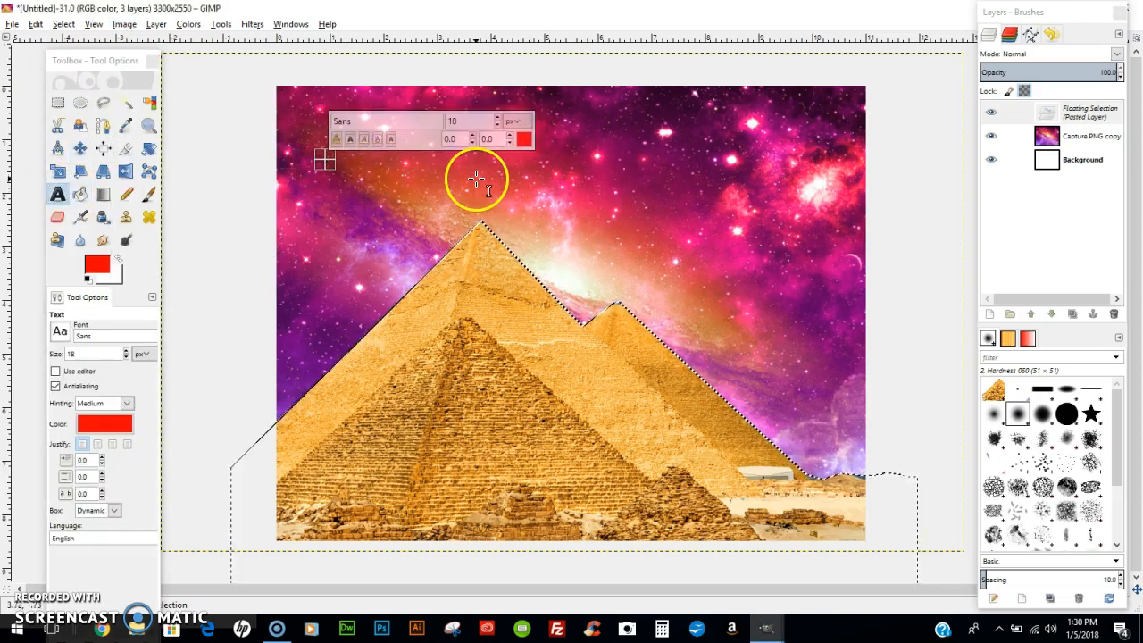
drag(476, 132, 421, 116)
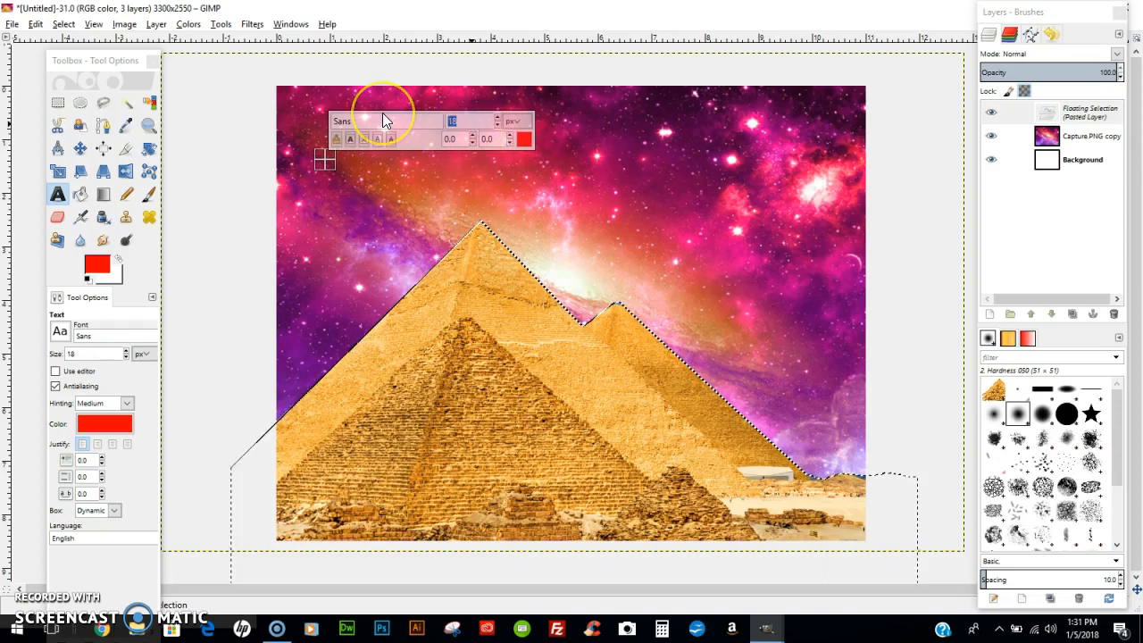
text(150)
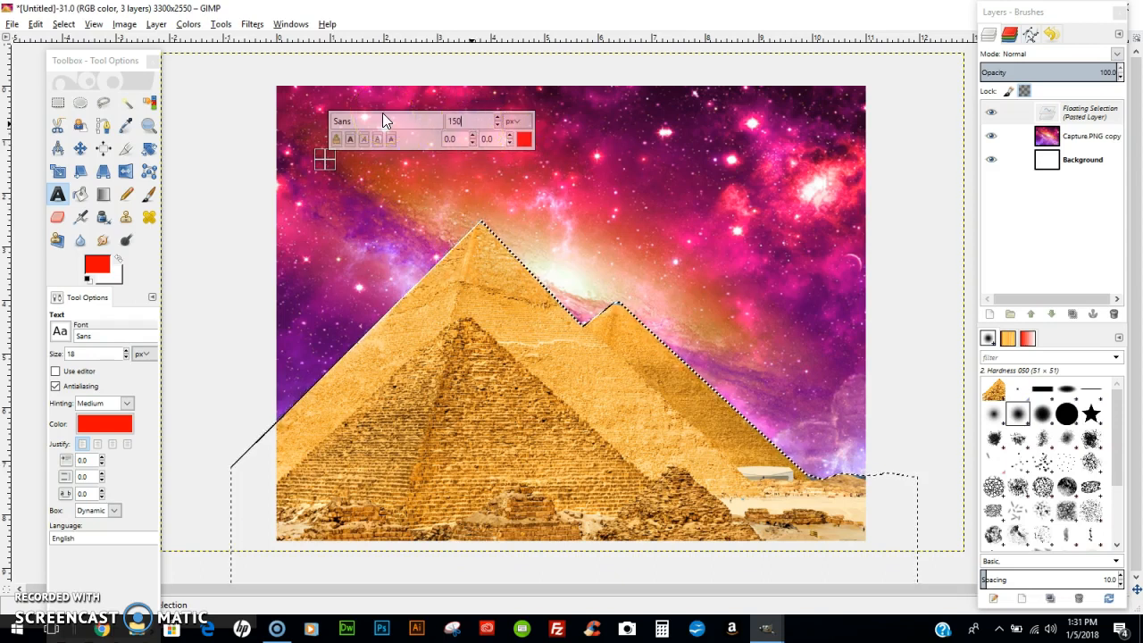
click(334, 169)
drag(327, 161, 771, 239)
click(390, 177)
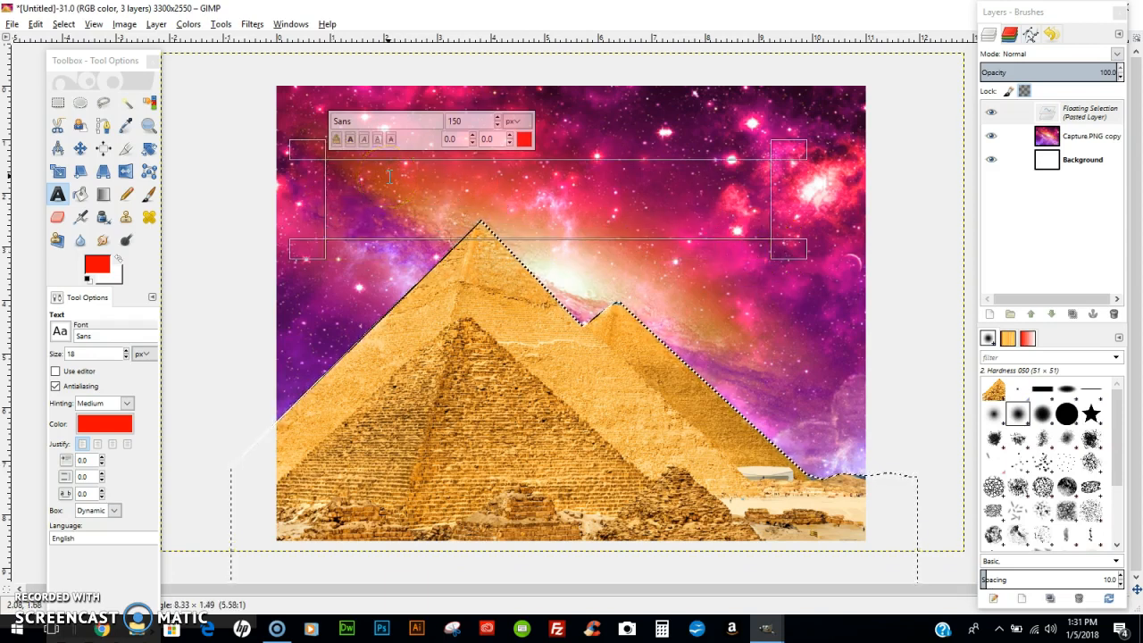
- Set the text size to 150 px and enter the first name in possessive capitals in the box
text(o)
click(231, 118)
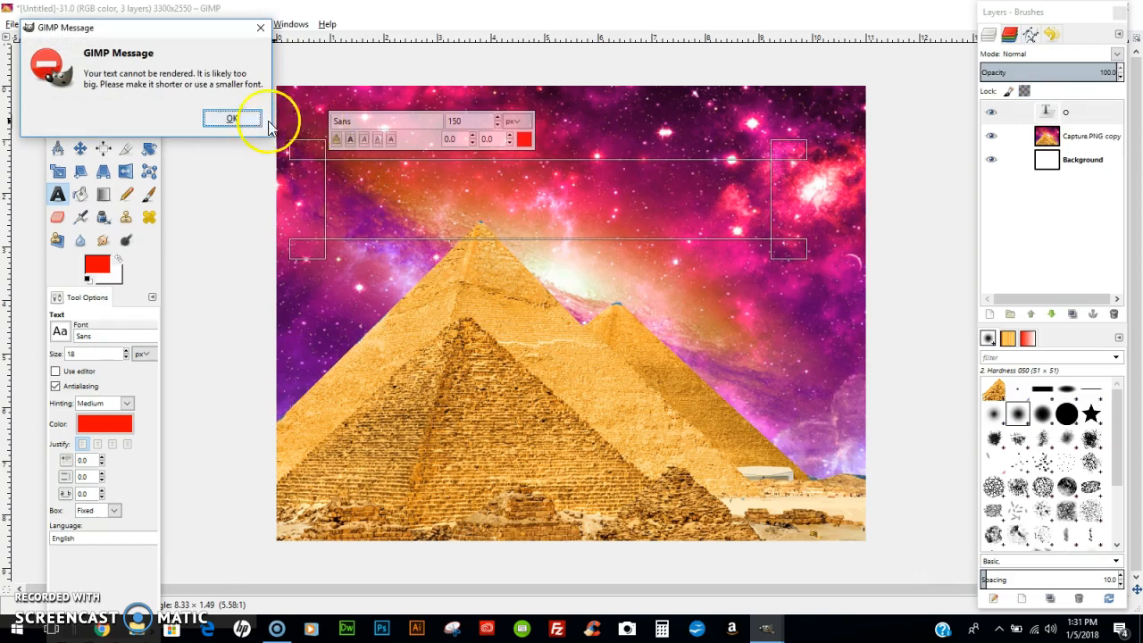
double_click(345, 167)
double_click(458, 120)
text(150)
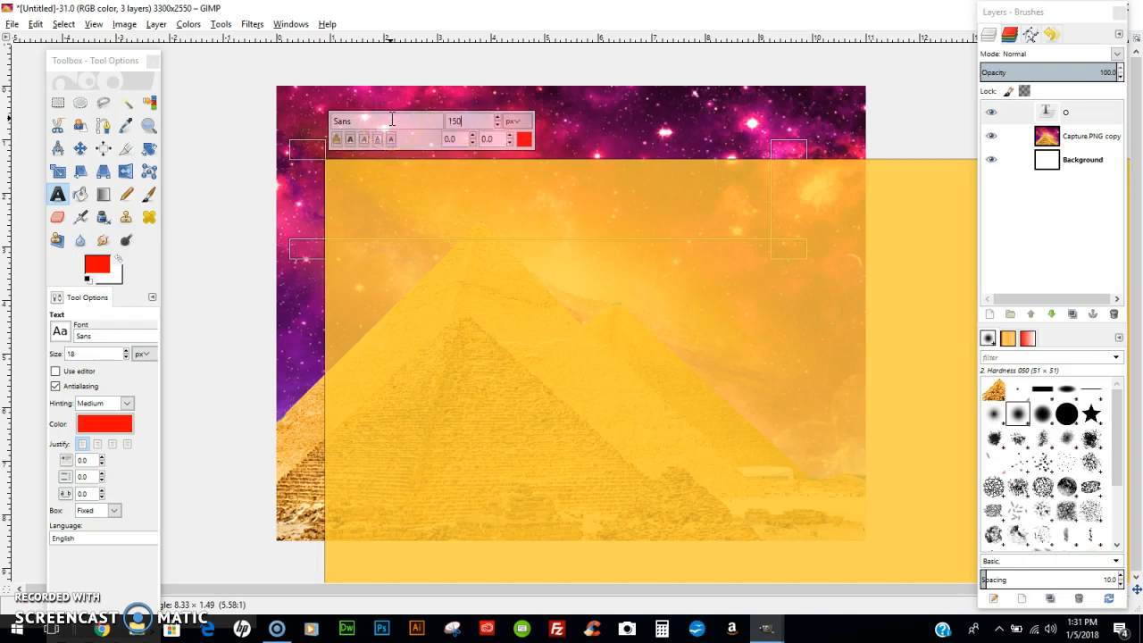
click(371, 168)
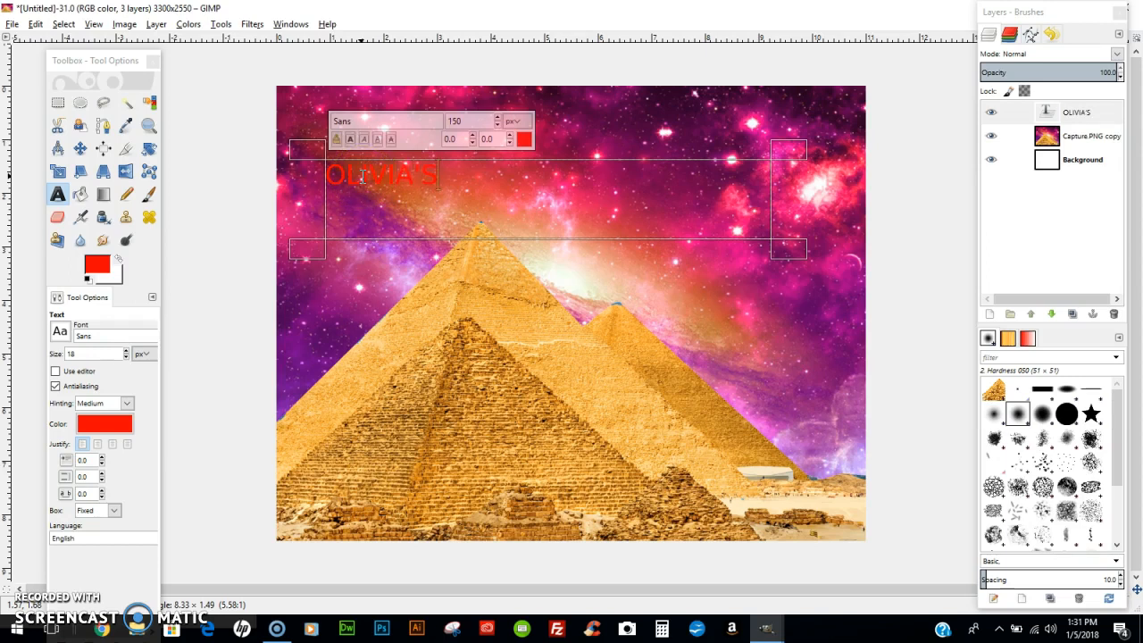
- Make the title text bold at 350 px and resize its text box to about 6.32 × 1.71 in
key(ctrl+a)
drag(457, 124, 430, 116)
text(250)
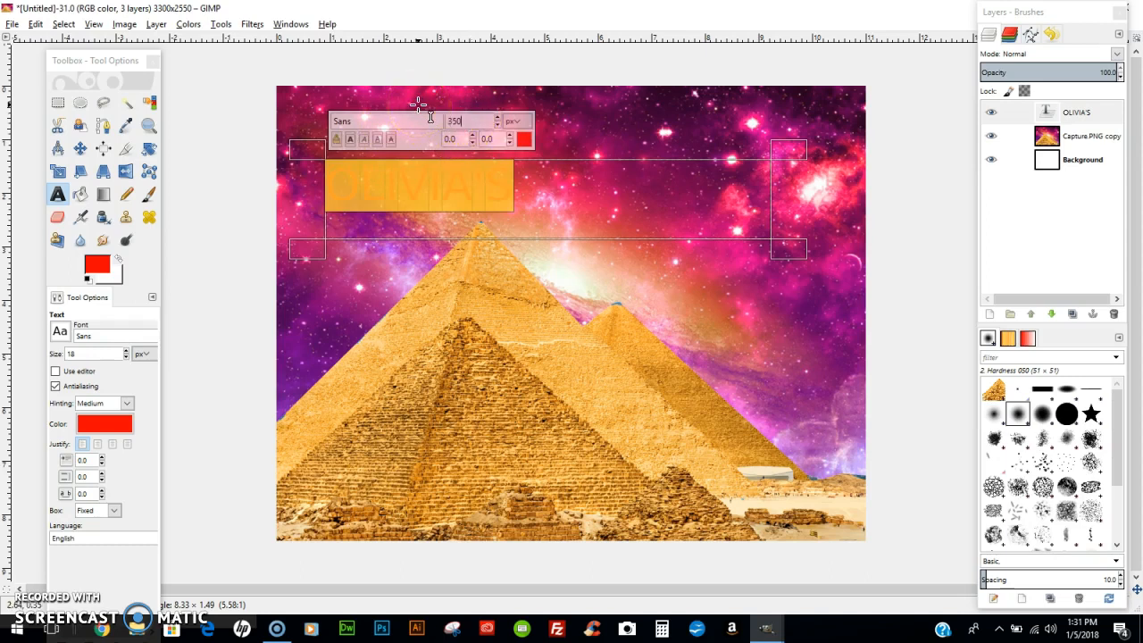
drag(804, 250, 630, 261)
click(349, 139)
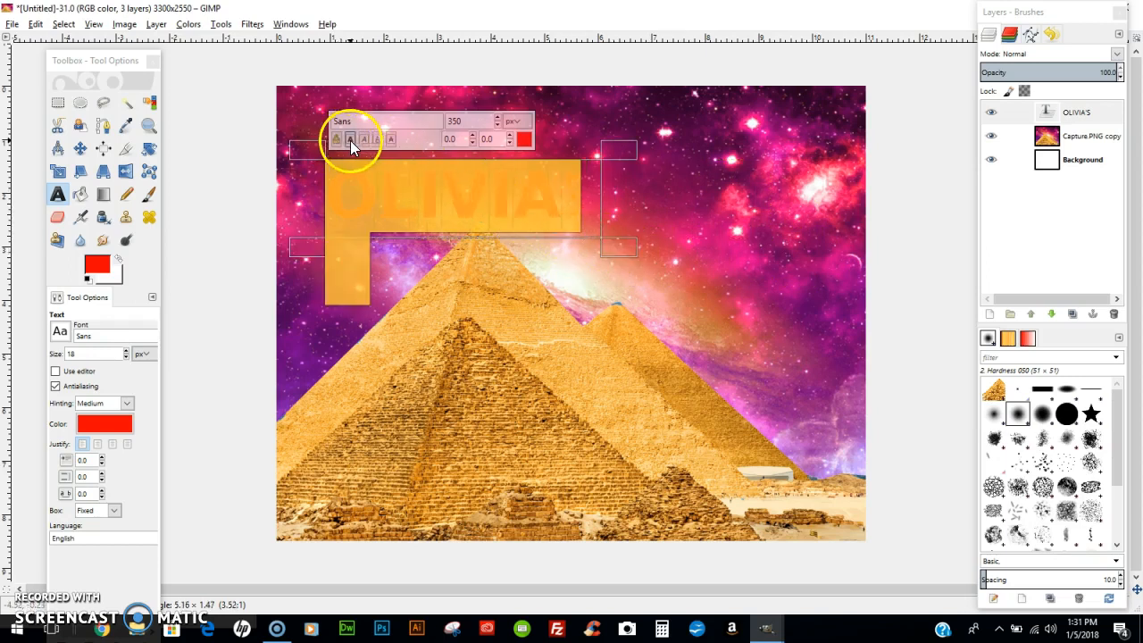
mouse_move(669, 250)
mouse_down()
mouse_move(711, 268)
mouse_move(712, 281)
mouse_move(658, 258)
mouse_up()
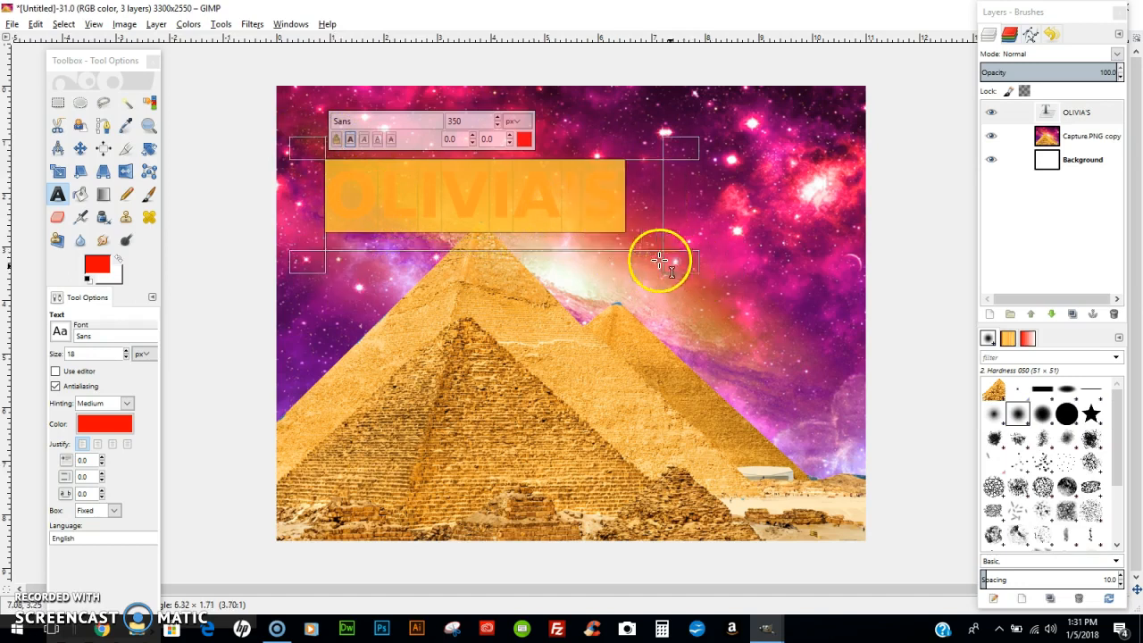
- Change the title text's colour to yellow, ffff00
click(526, 136)
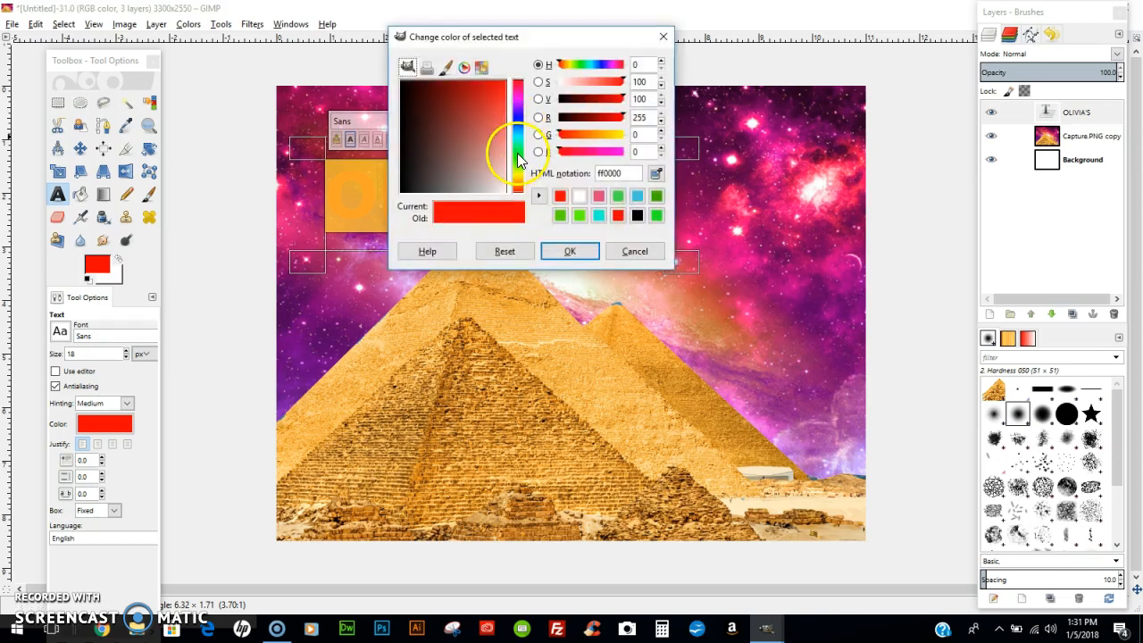
click(518, 164)
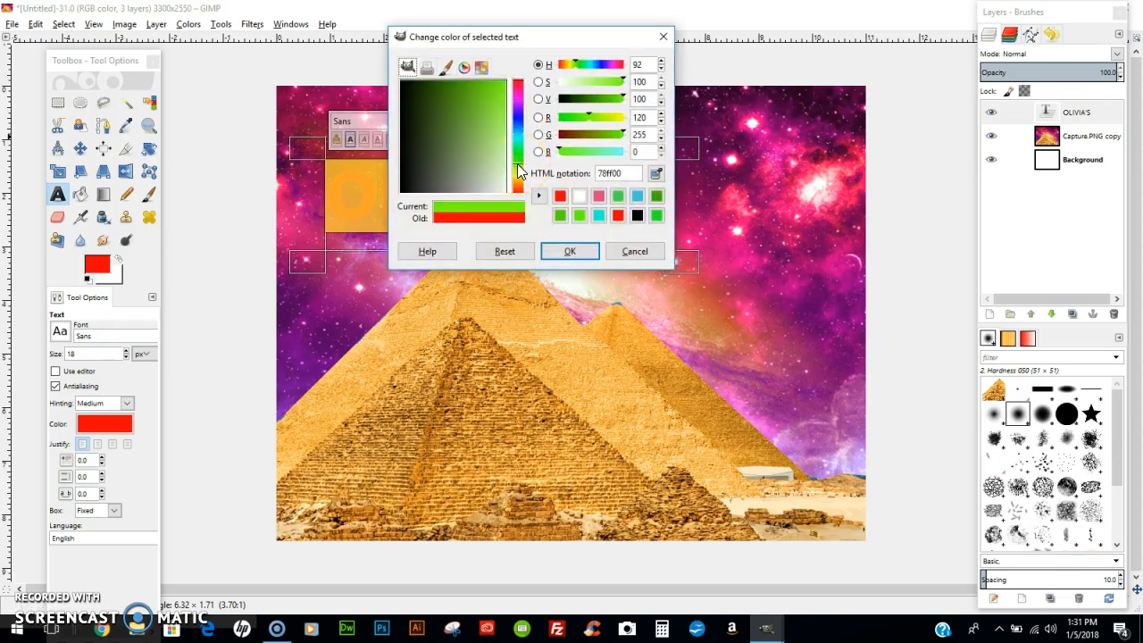
drag(585, 117, 624, 117)
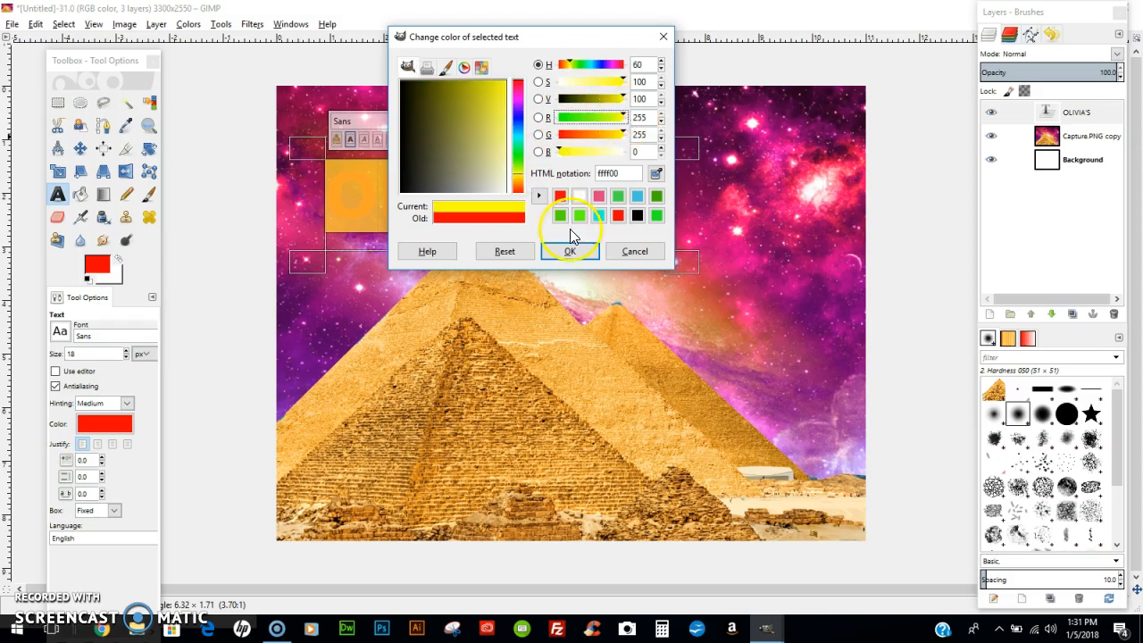
click(570, 250)
click(536, 179)
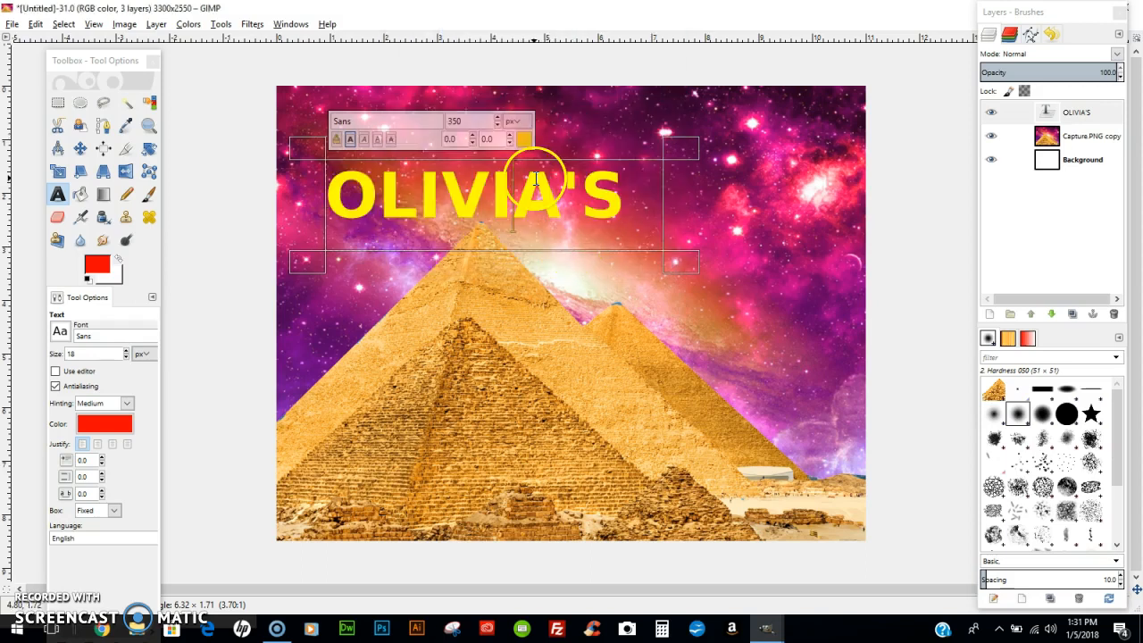
- Move the yellow title up and across so it sits roughly centred in the sky above the pyramids
click(85, 150)
drag(460, 193, 542, 172)
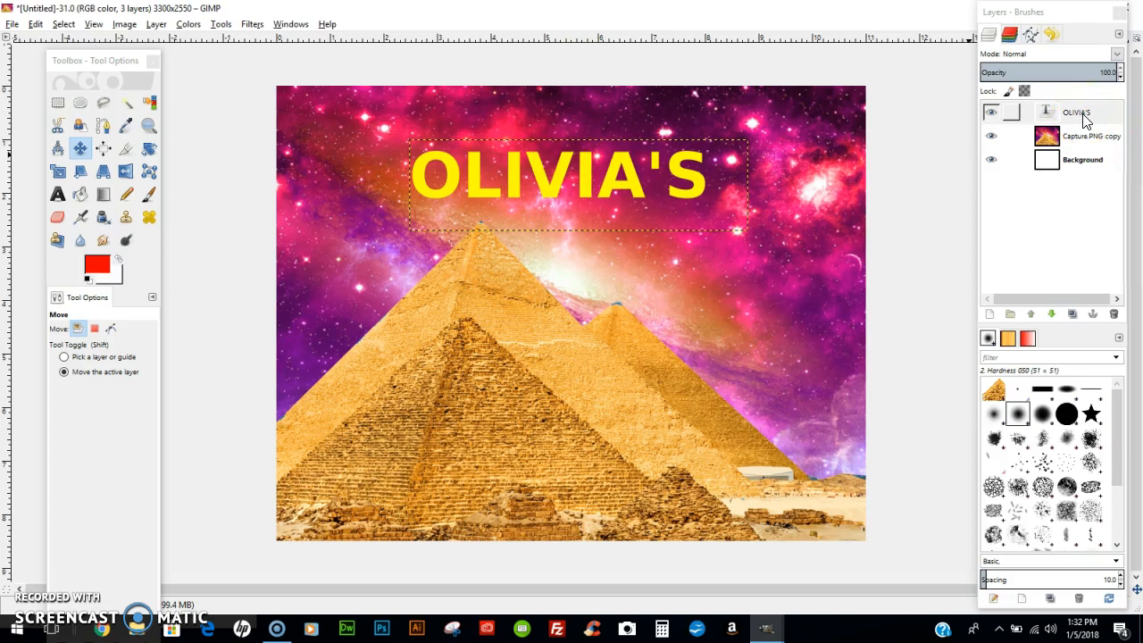
mouse_move(702, 178)
mouse_down()
mouse_move(675, 181)
mouse_move(695, 169)
mouse_up()
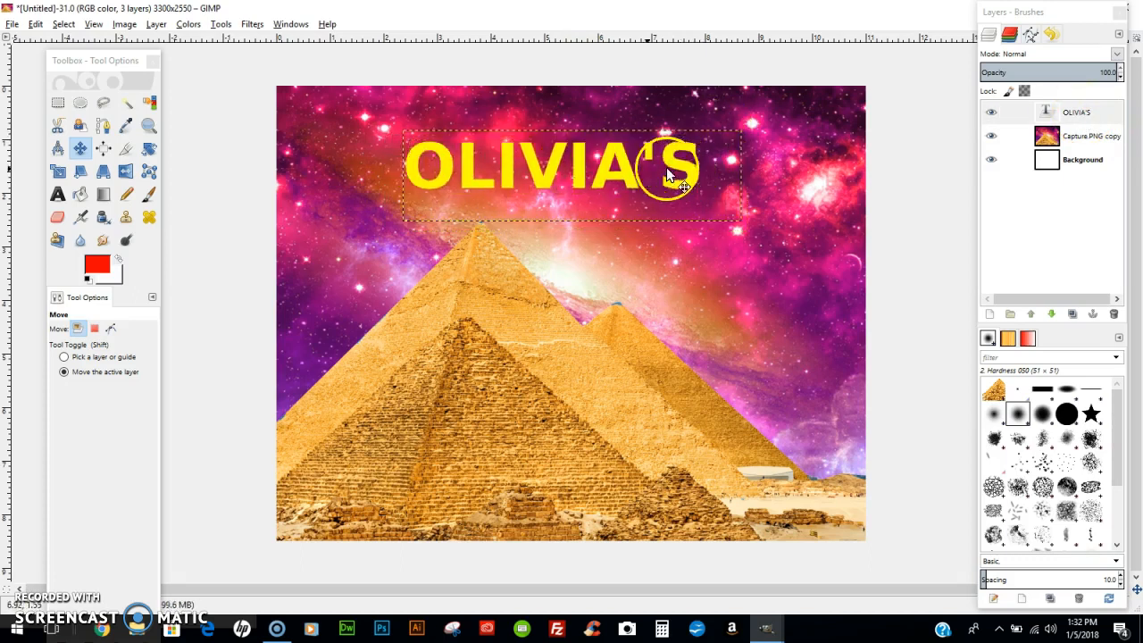
- Enlarge the yellow title to 550 px and widen its text box to about 10.17 × 2.56 in so it fits one line
click(57, 194)
click(553, 150)
key(ctrl+a)
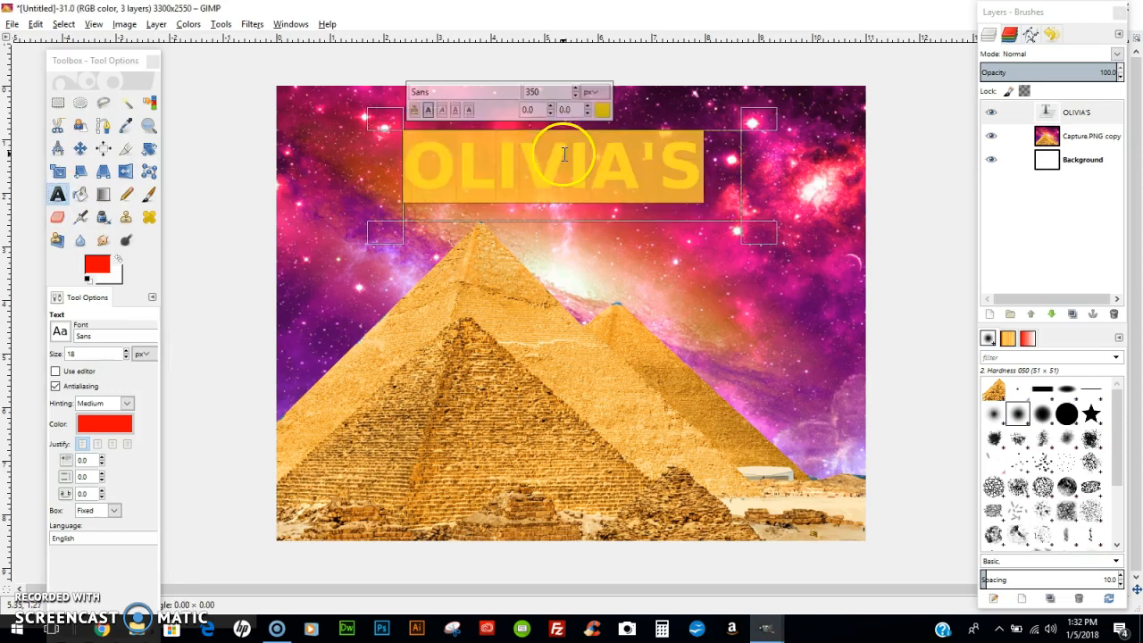
text(550)
key(Return)
drag(378, 228, 298, 259)
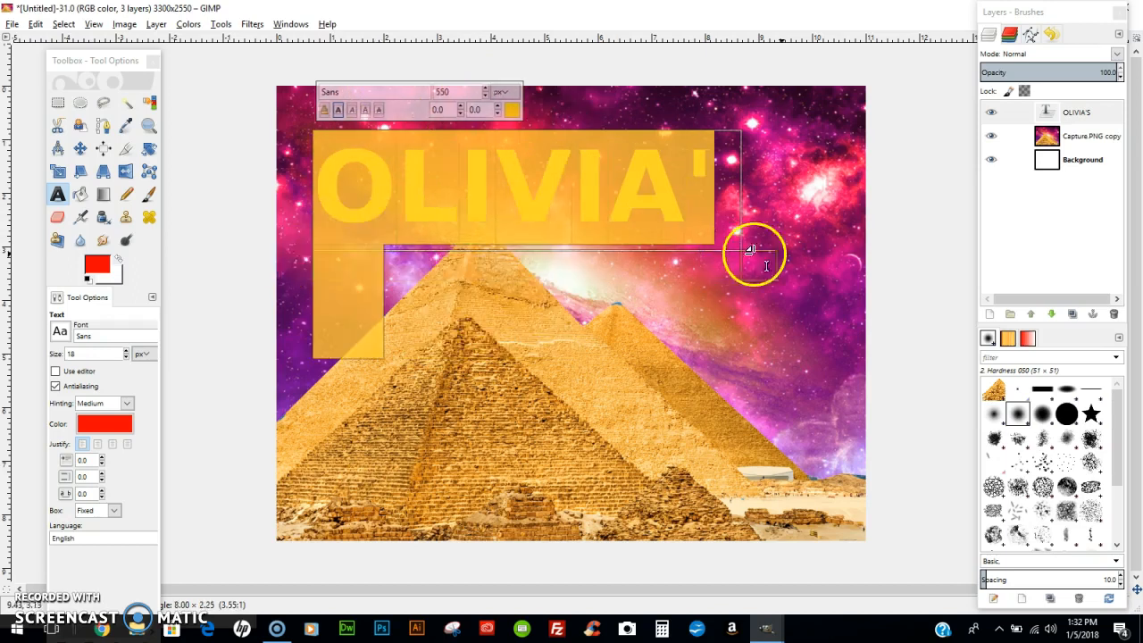
drag(765, 263, 865, 277)
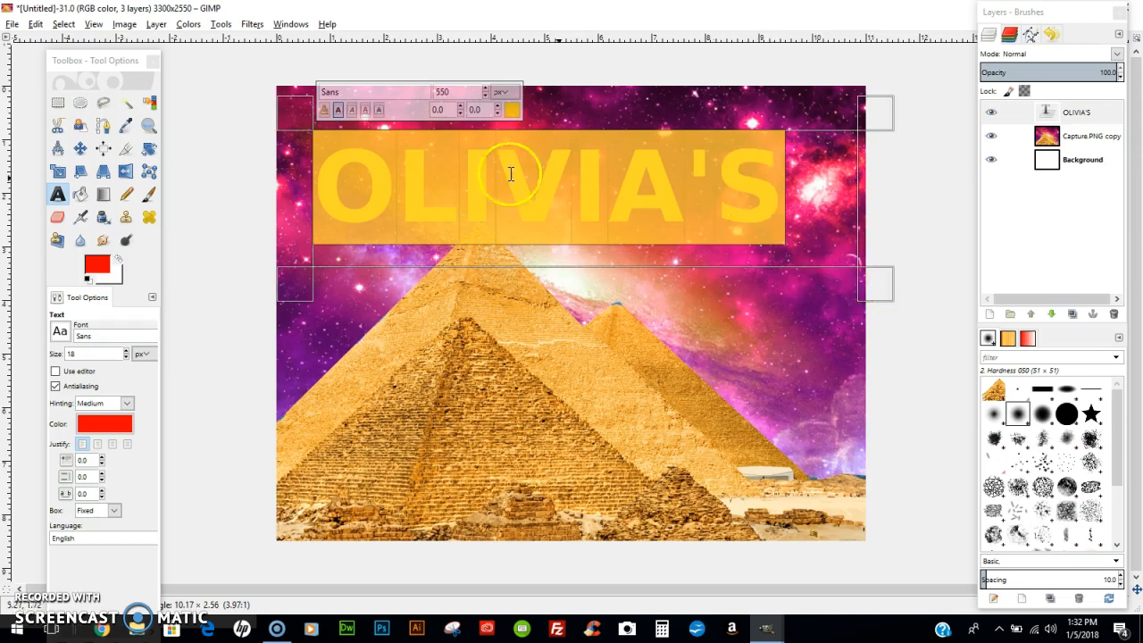
- Move the enlarged yellow title slightly up and right in the sky above the pyramids
click(80, 148)
click(487, 178)
mouse_move(475, 182)
mouse_down()
mouse_move(478, 166)
mouse_move(488, 169)
mouse_up()
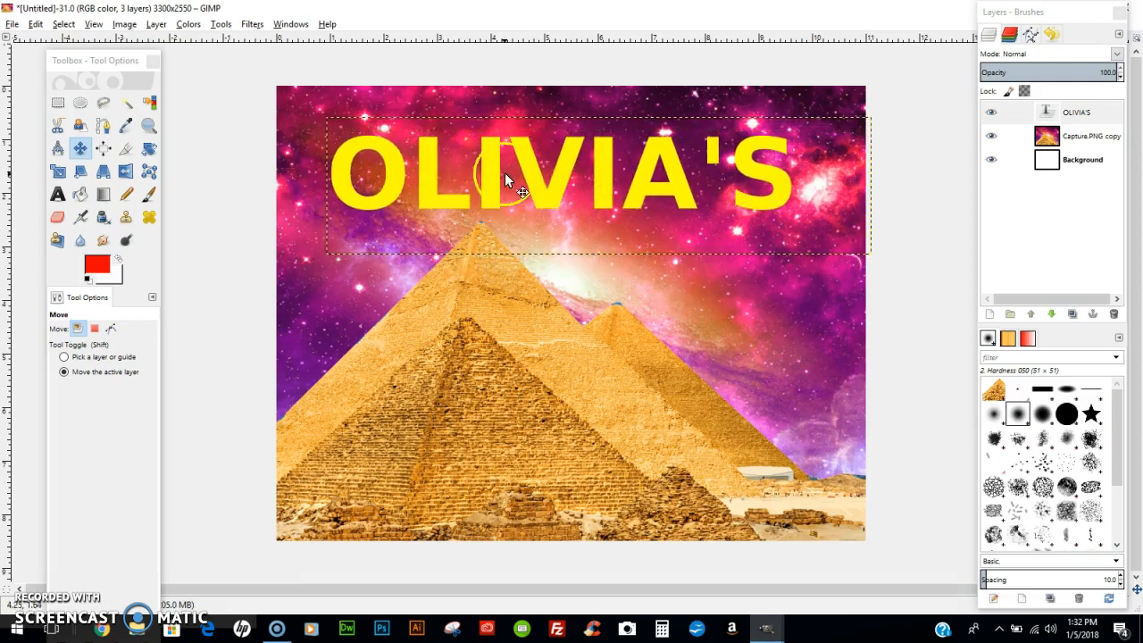
- Add a second text box of about 4.83 × 0.92 in below the title, reading PYRAMID
click(58, 195)
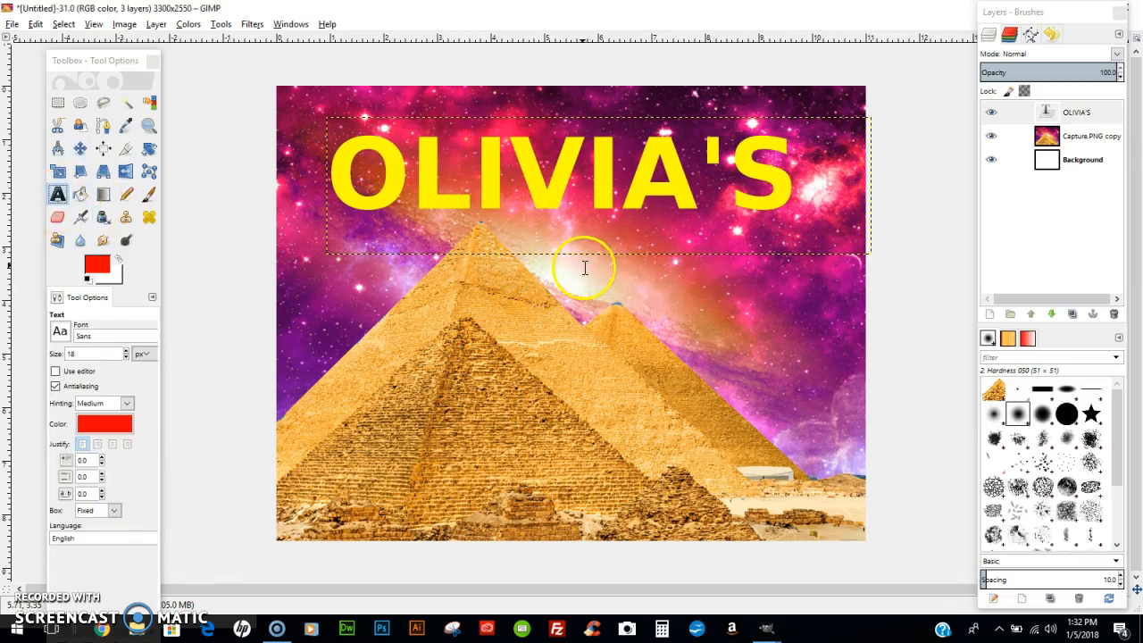
drag(584, 267, 845, 315)
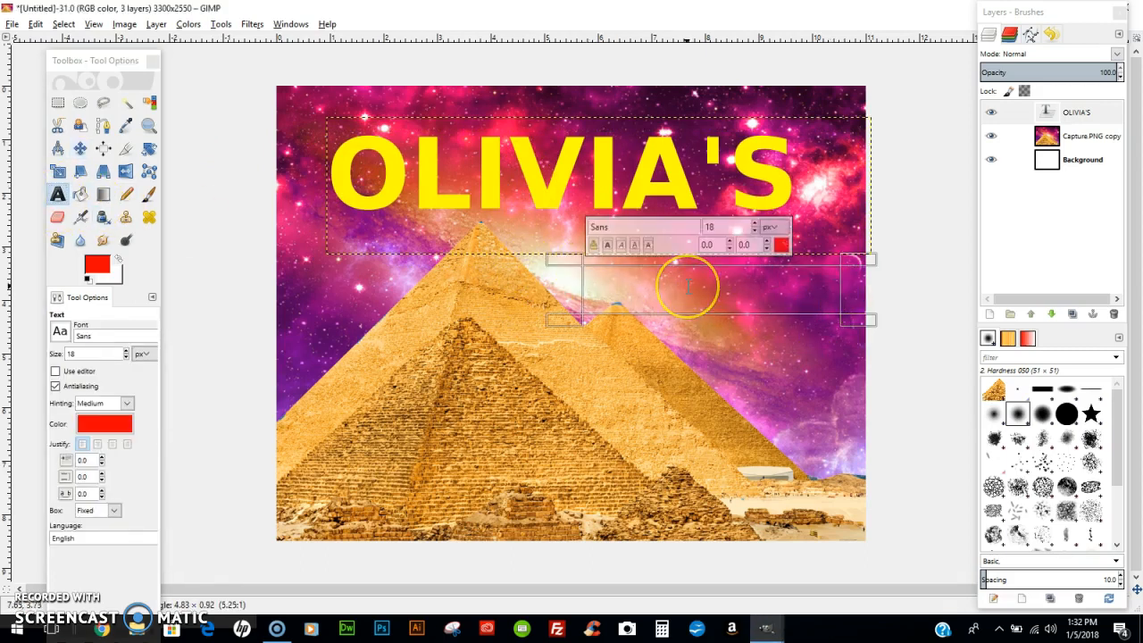
text(PYRAMID)
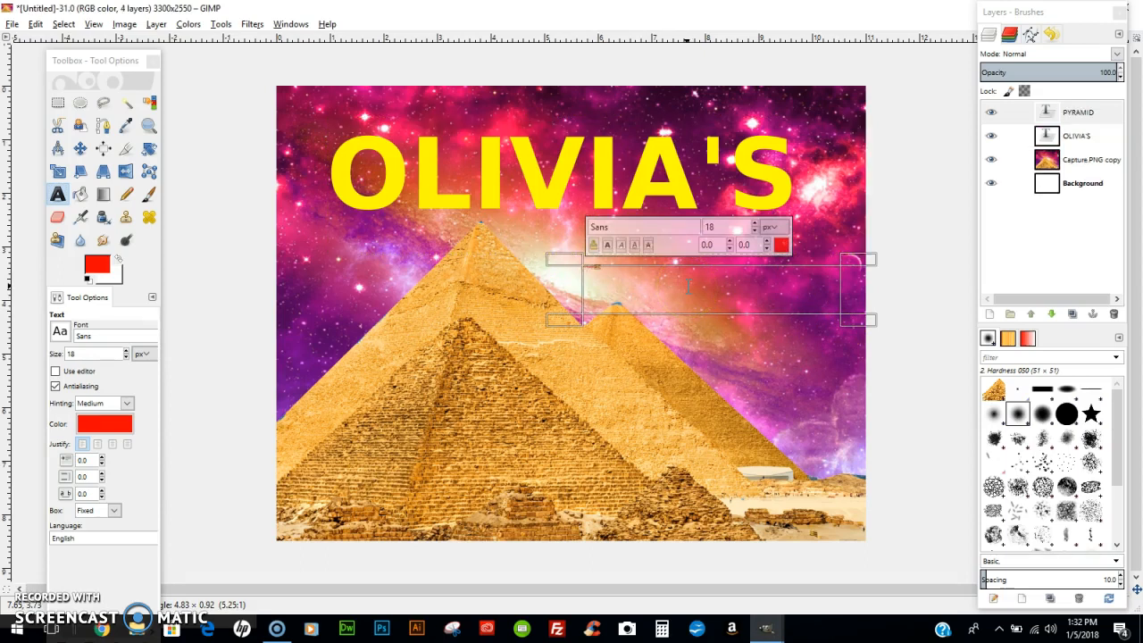
- Style the PYRAMID text in white, ffffff, at 150 px, bold and italic
click(781, 244)
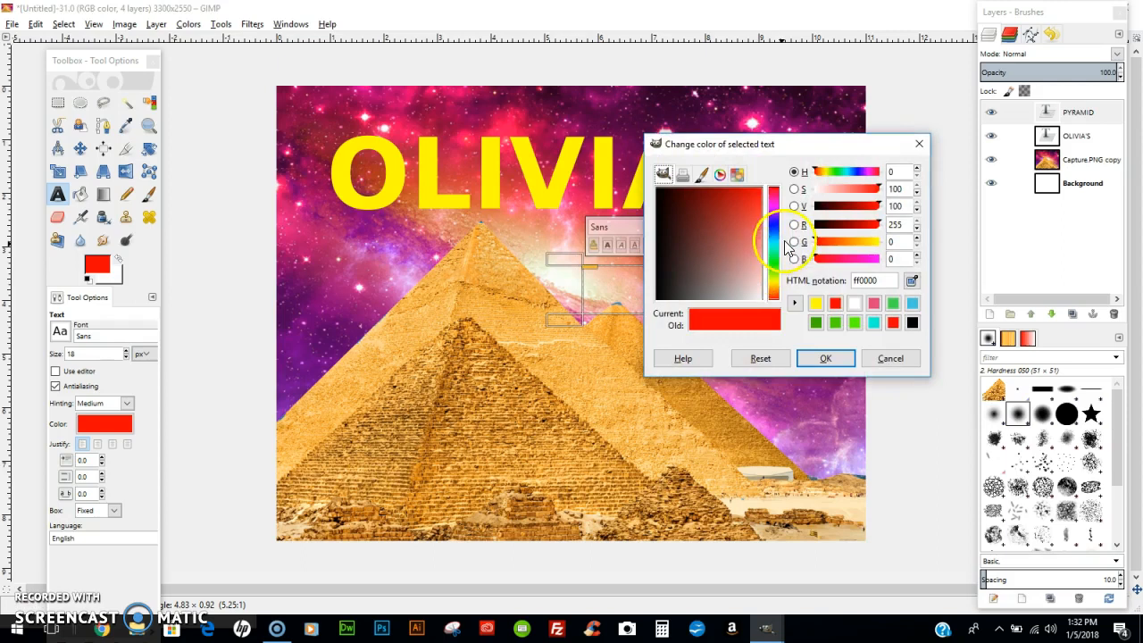
drag(752, 292, 773, 304)
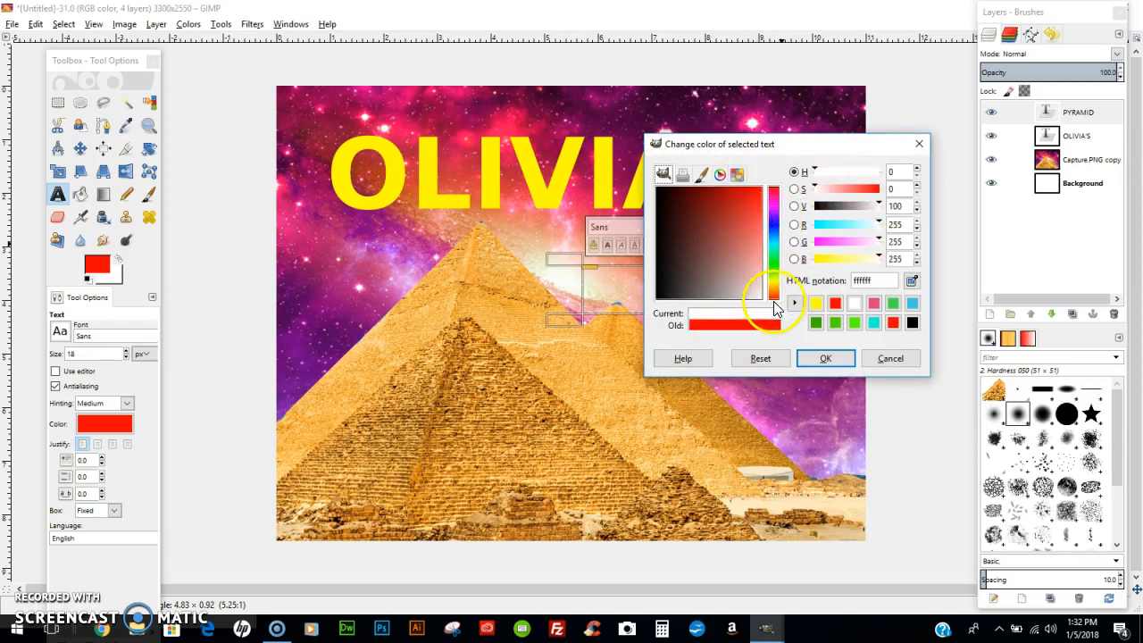
click(816, 357)
drag(720, 226, 669, 229)
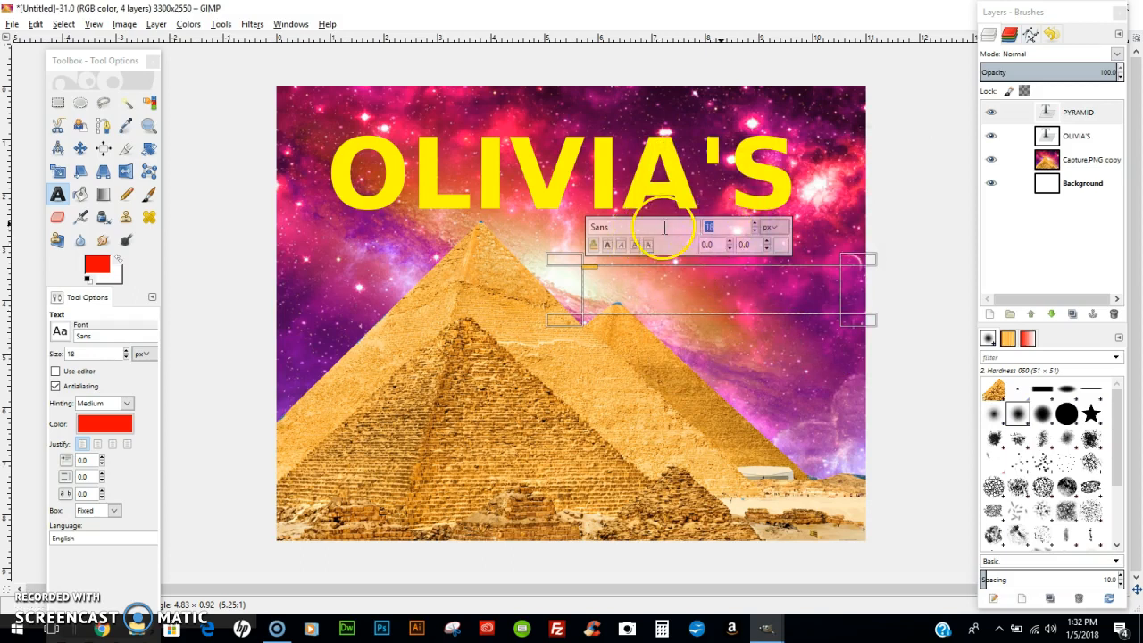
key(Return)
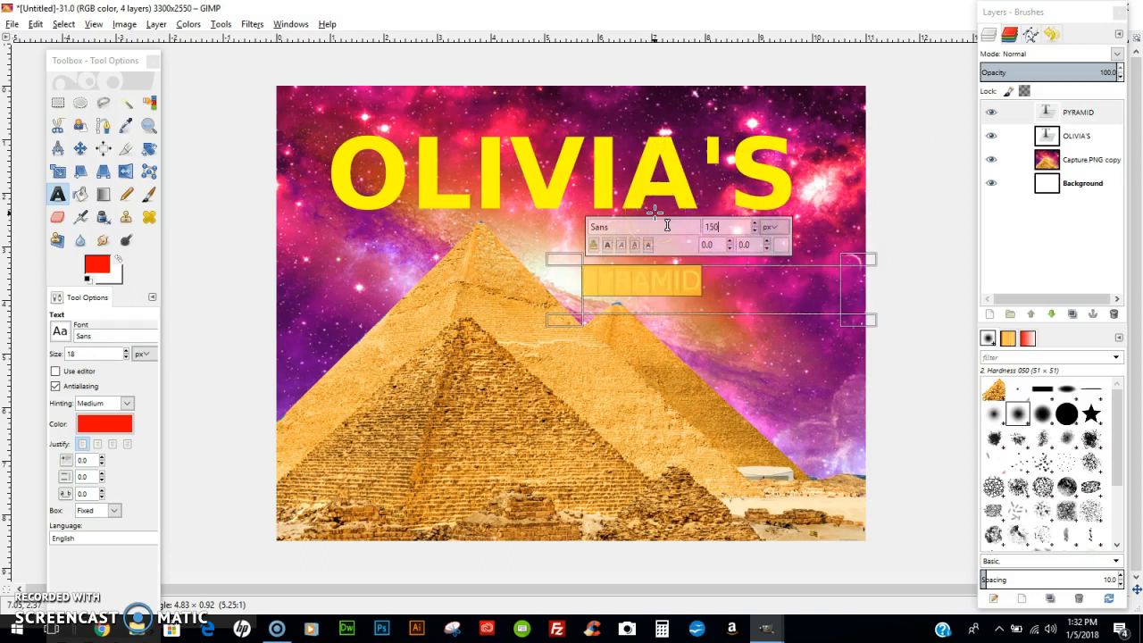
click(607, 245)
click(622, 247)
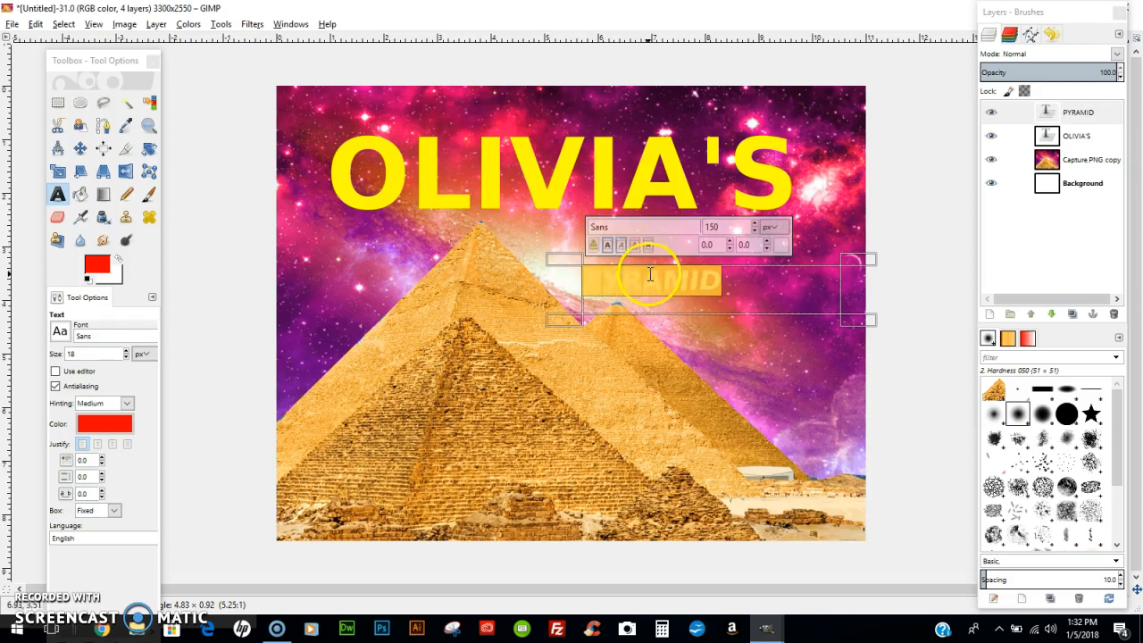
- Place PYRAMID just beneath the end of the yellow title and shift the title so their right edges line up
click(81, 149)
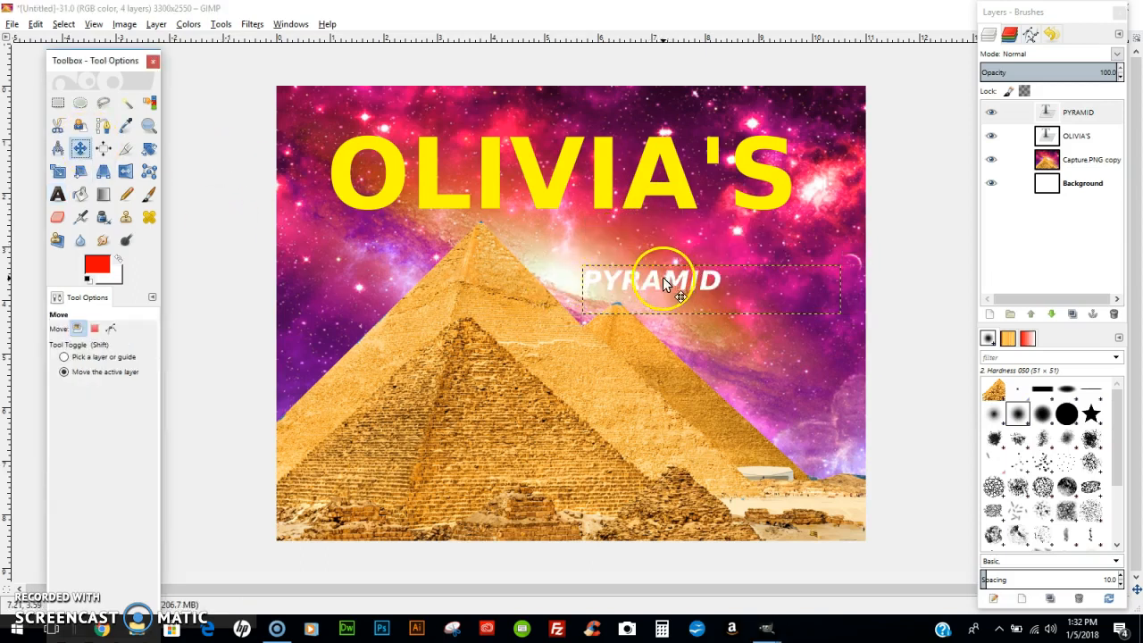
drag(673, 277, 749, 220)
drag(771, 178, 777, 182)
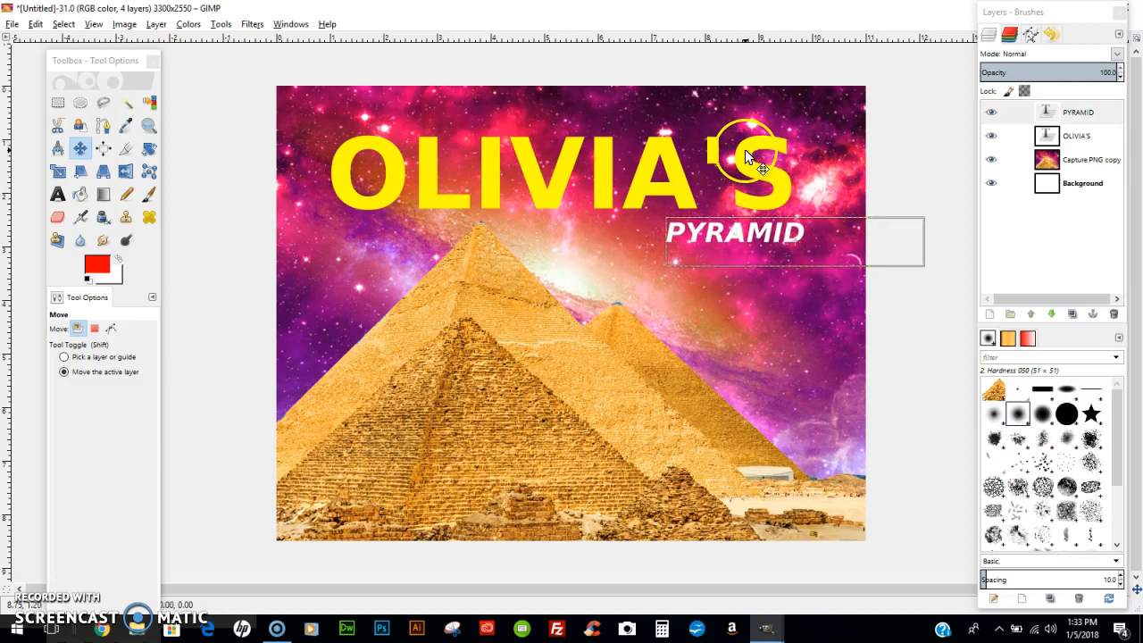
click(1084, 141)
drag(742, 164, 755, 168)
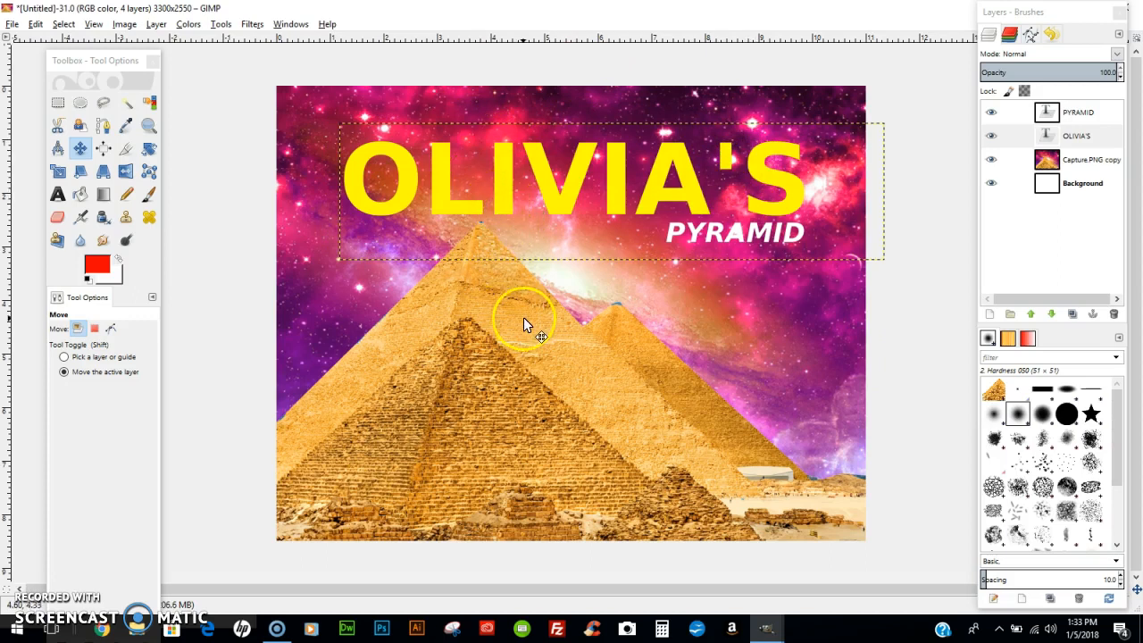
- Apply a black drop shadow to the yellow title with X and Y offsets of 7, blur radius 15 and opacity 60
right_click(574, 179)
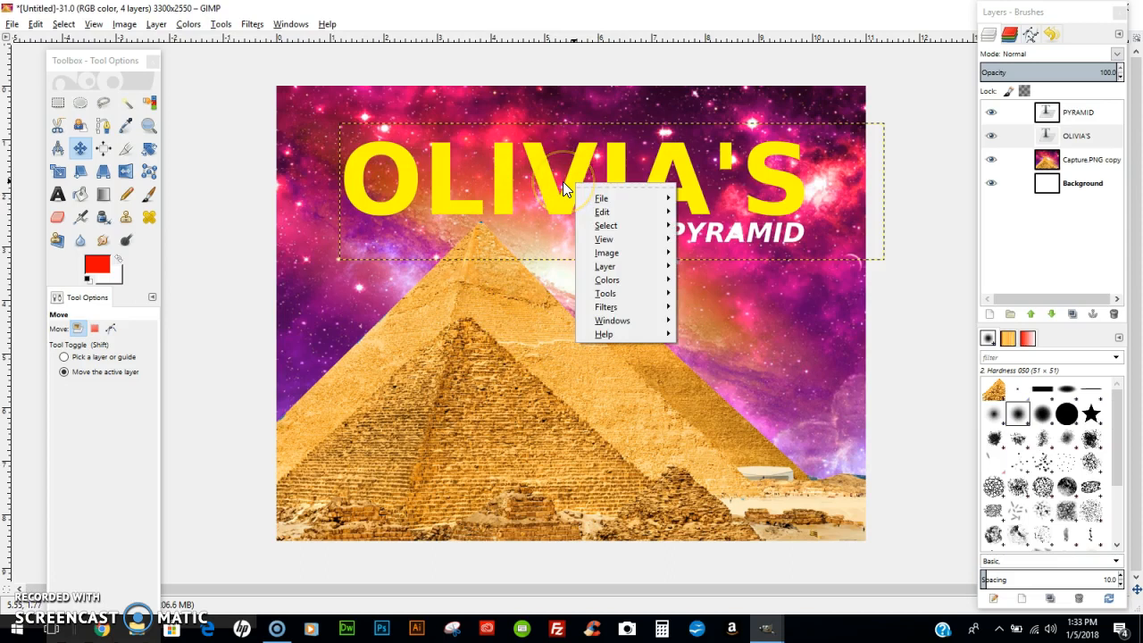
click(670, 306)
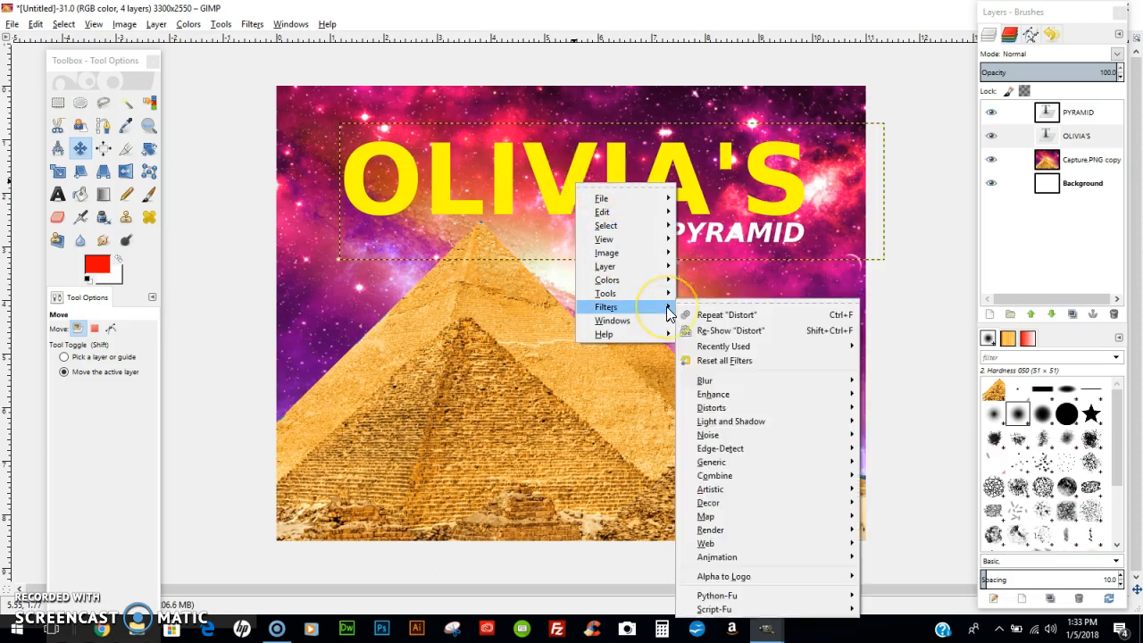
mouse_move(791, 394)
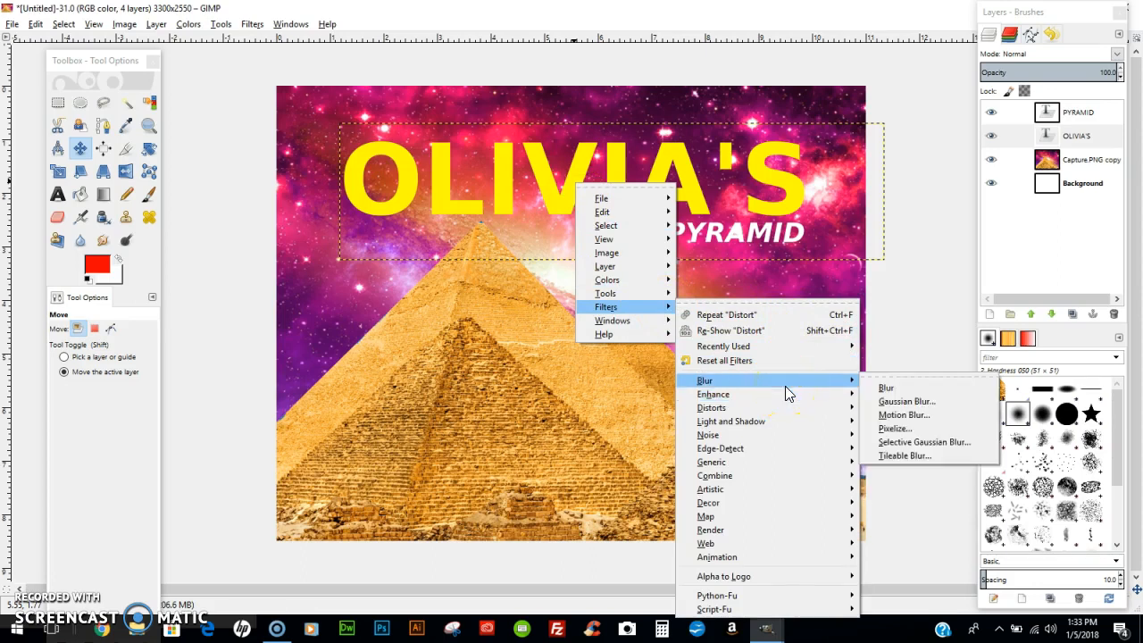
mouse_move(769, 422)
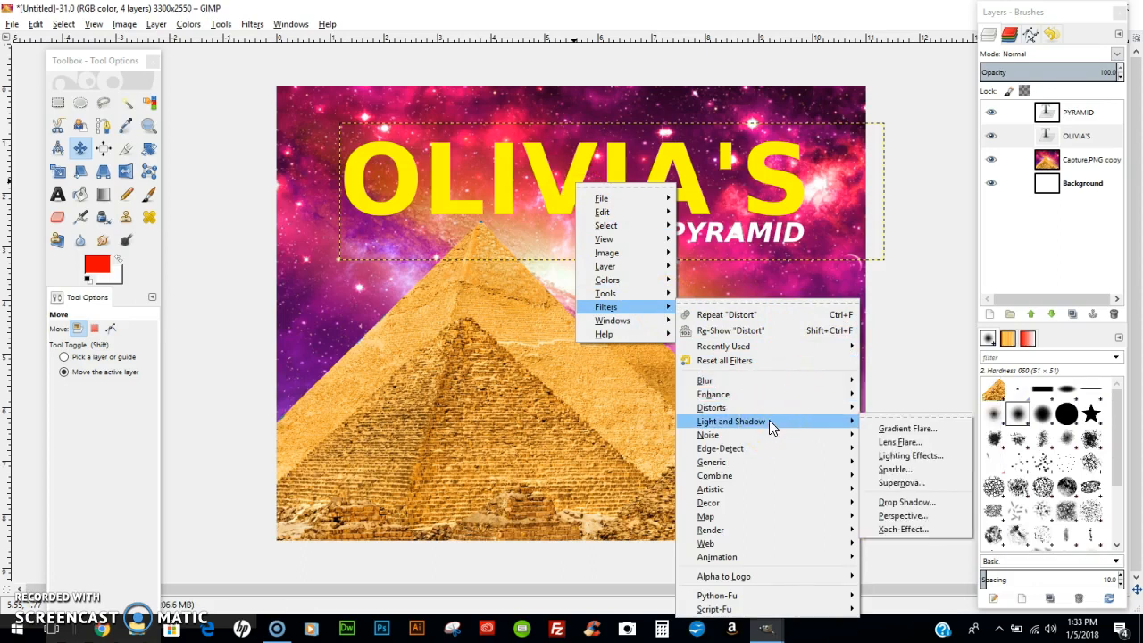
click(908, 502)
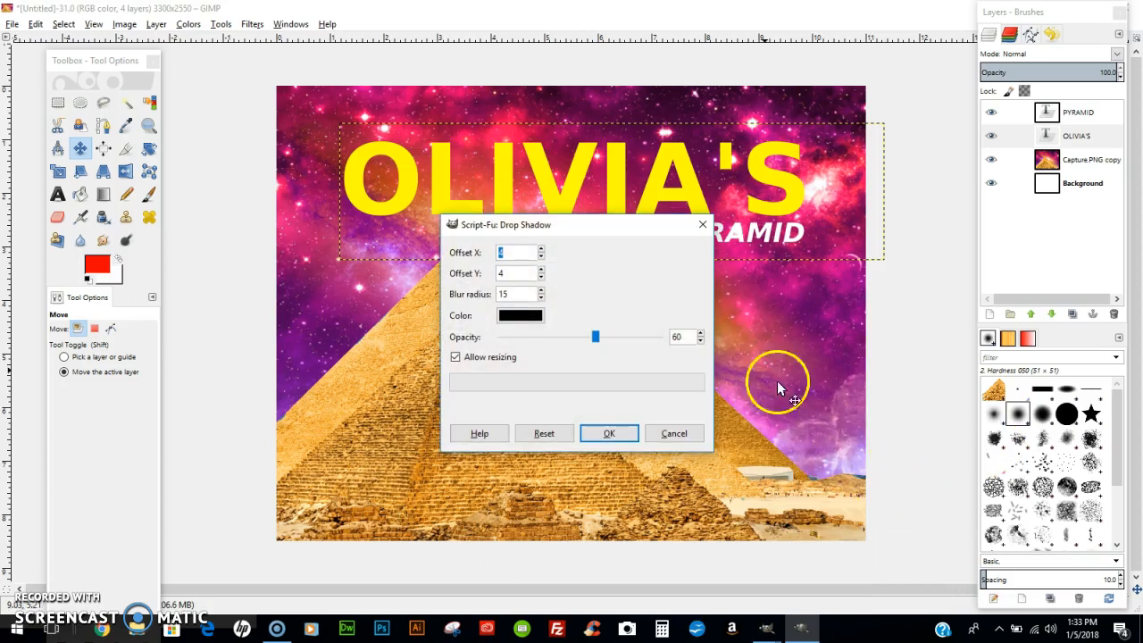
drag(615, 228, 861, 295)
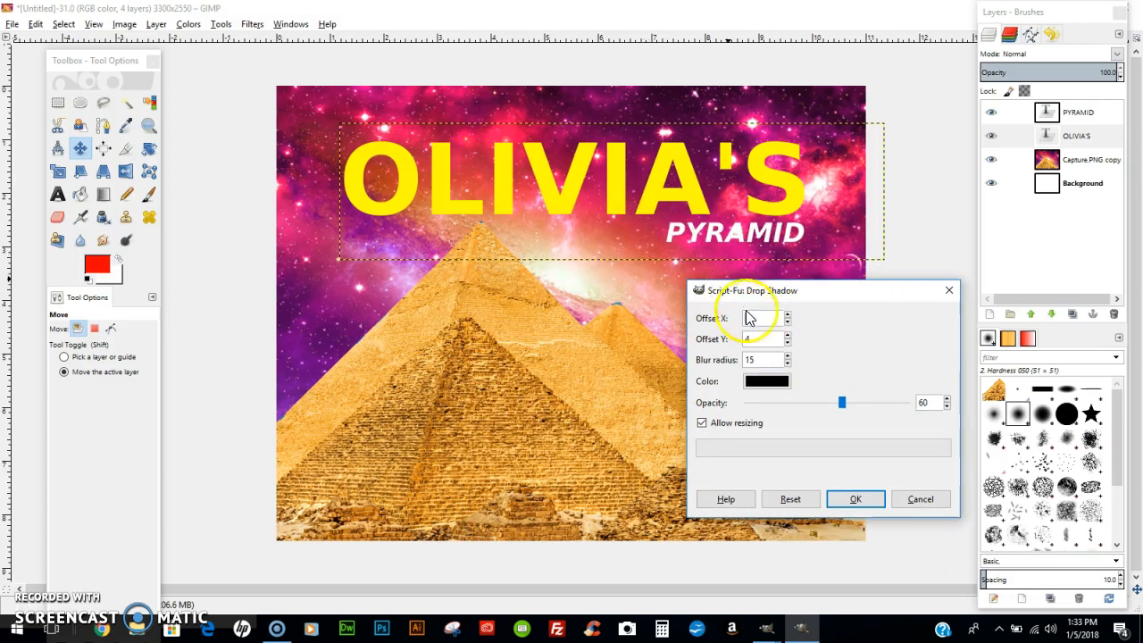
click(787, 315)
click(788, 316)
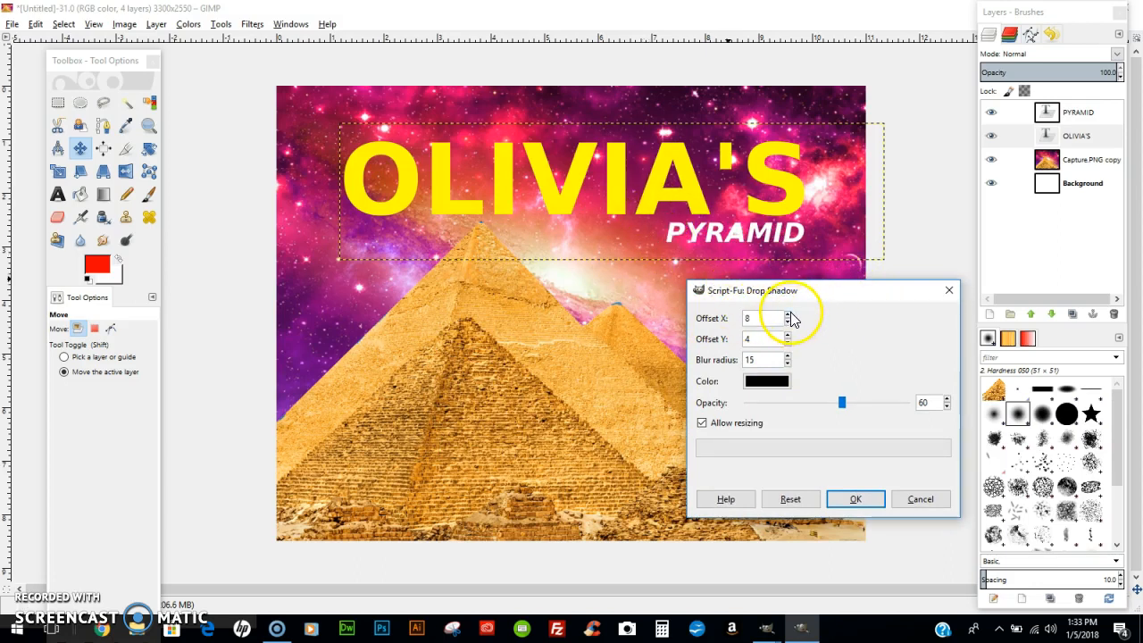
click(787, 336)
click(788, 336)
click(788, 336)
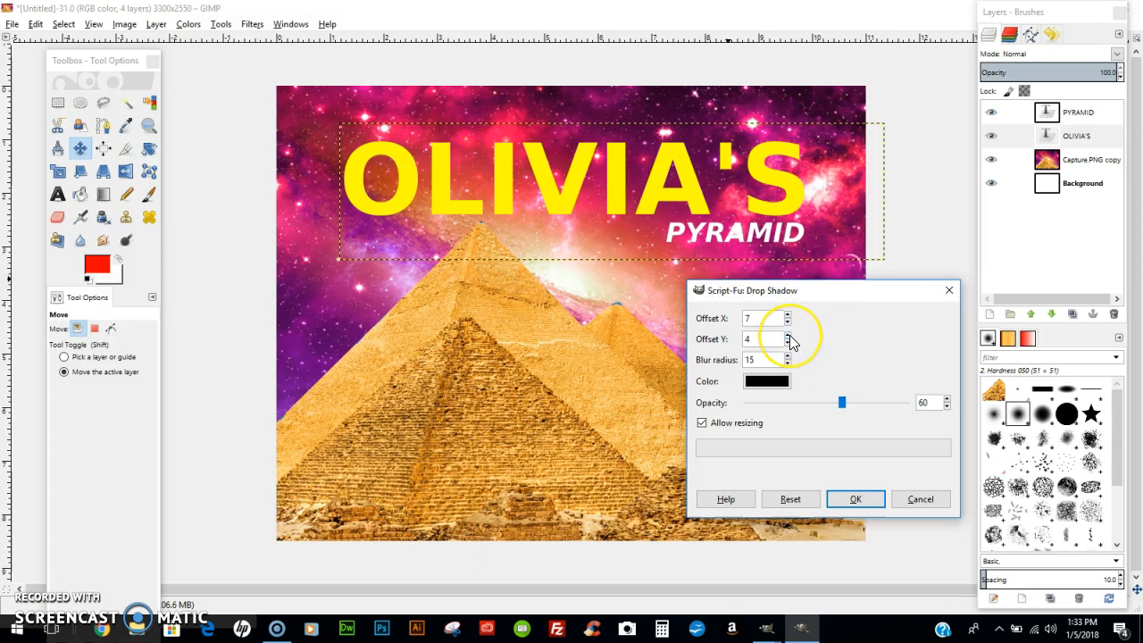
click(760, 382)
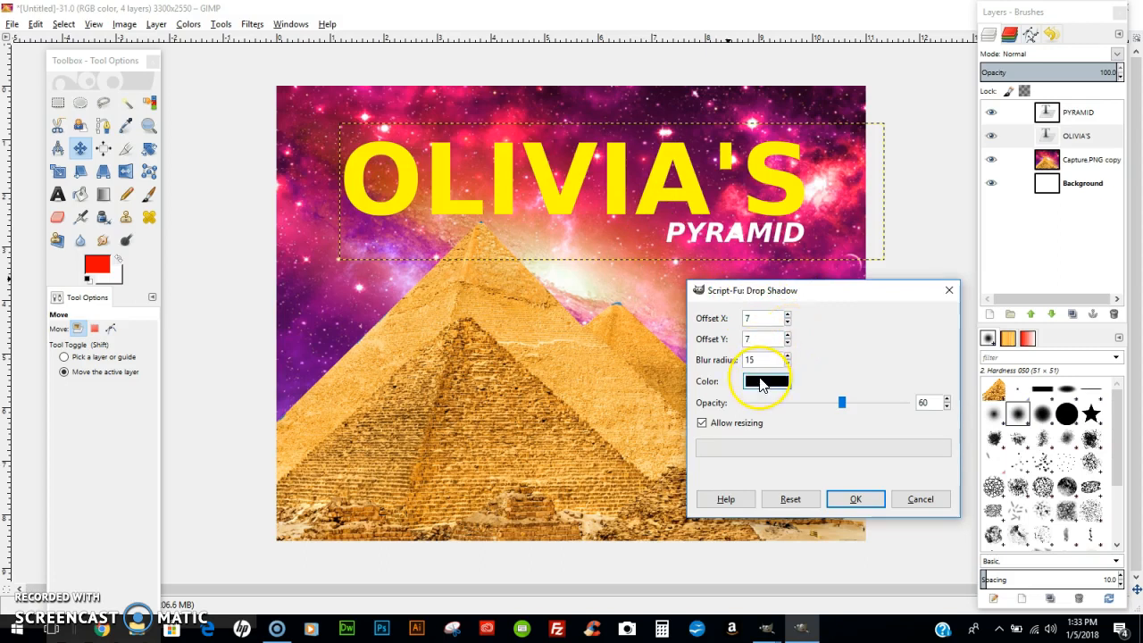
click(852, 498)
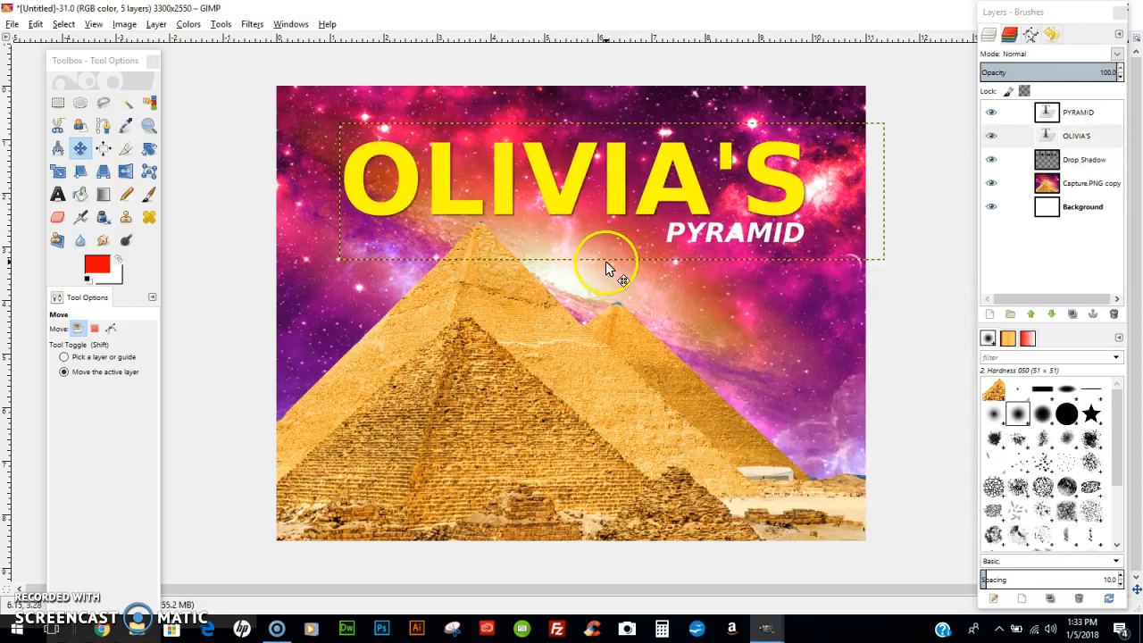
- Try the Fuzzy Border filter with a white border of size 16 and granularity 4
right_click(648, 205)
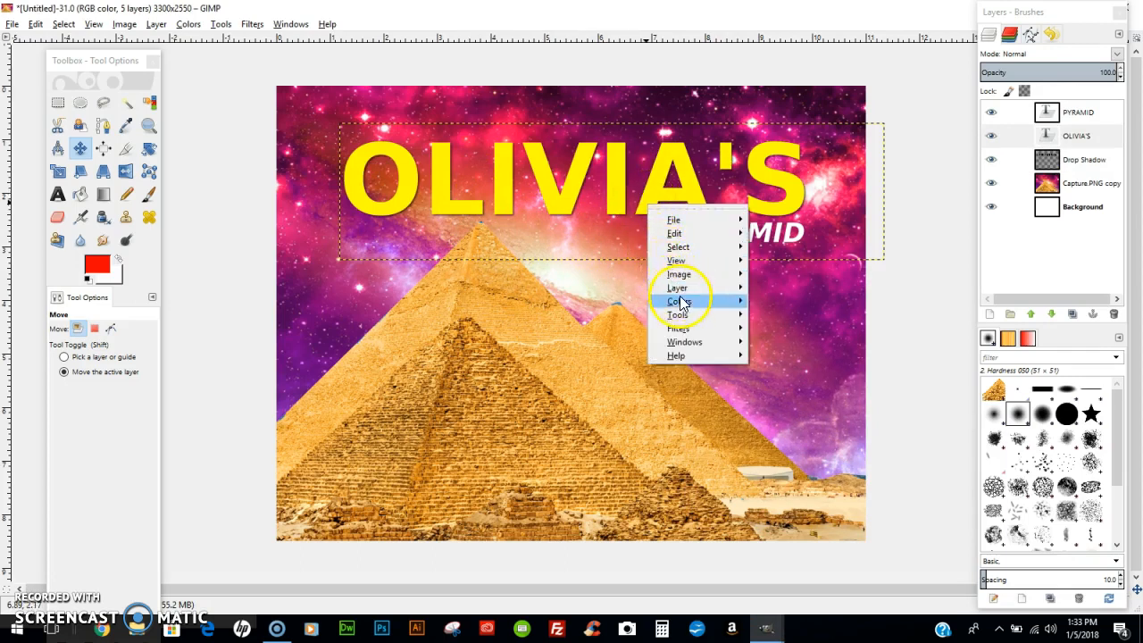
mouse_move(684, 315)
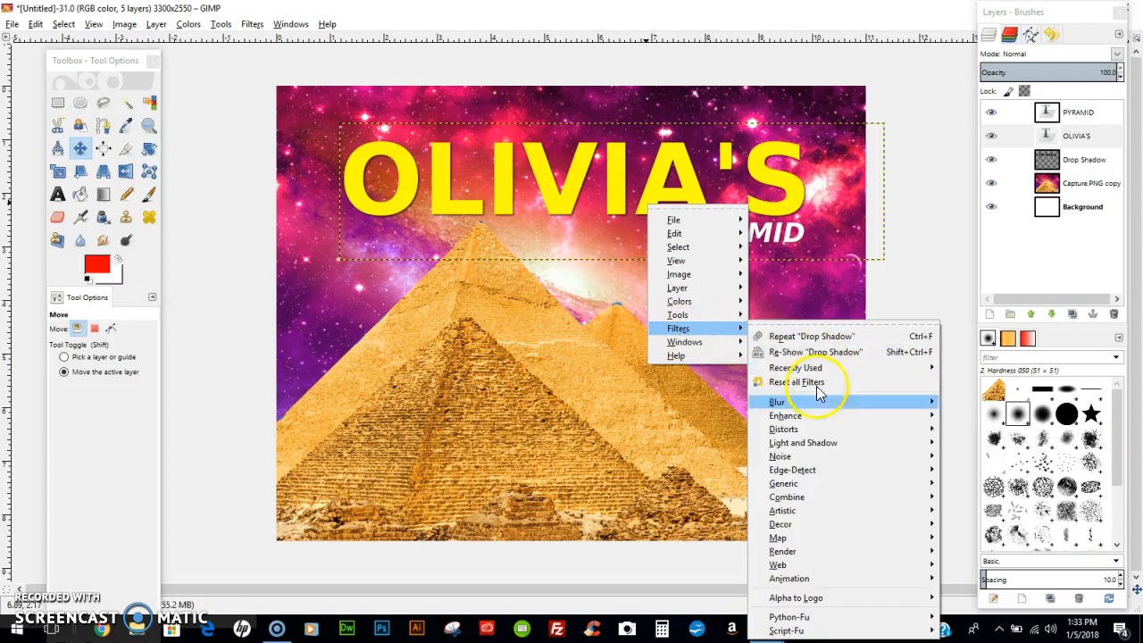
mouse_move(808, 471)
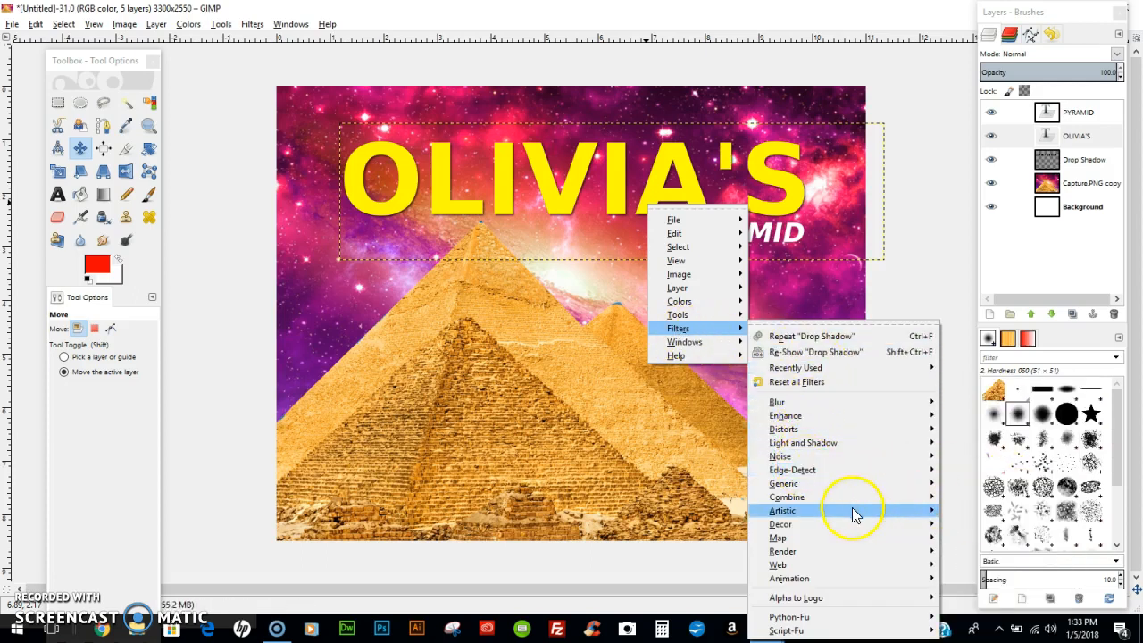
mouse_move(834, 509)
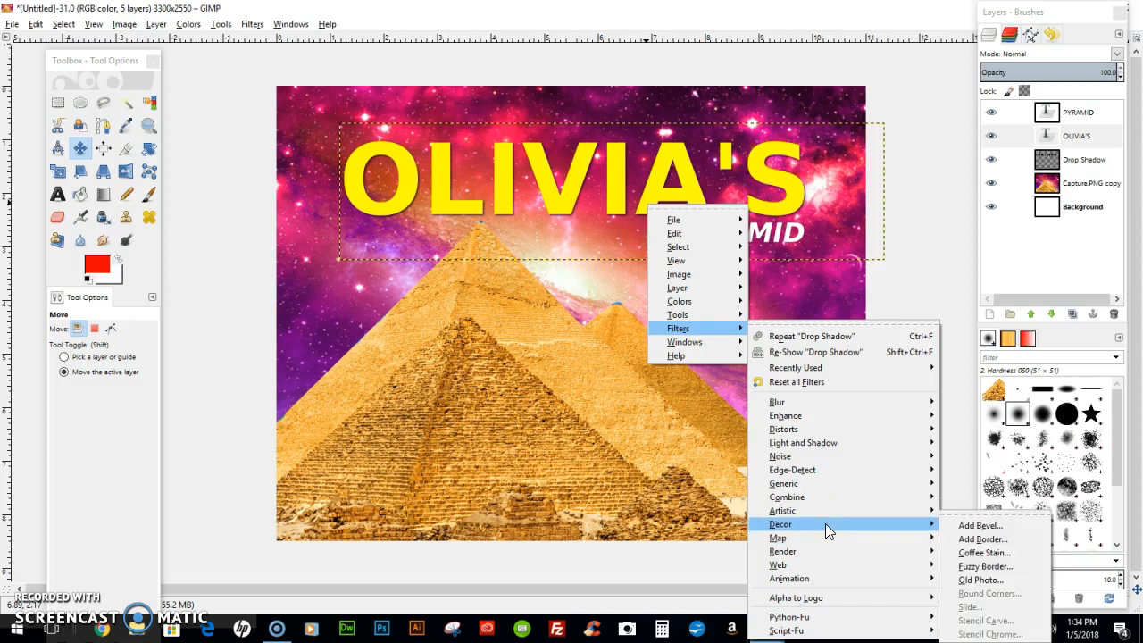
click(985, 567)
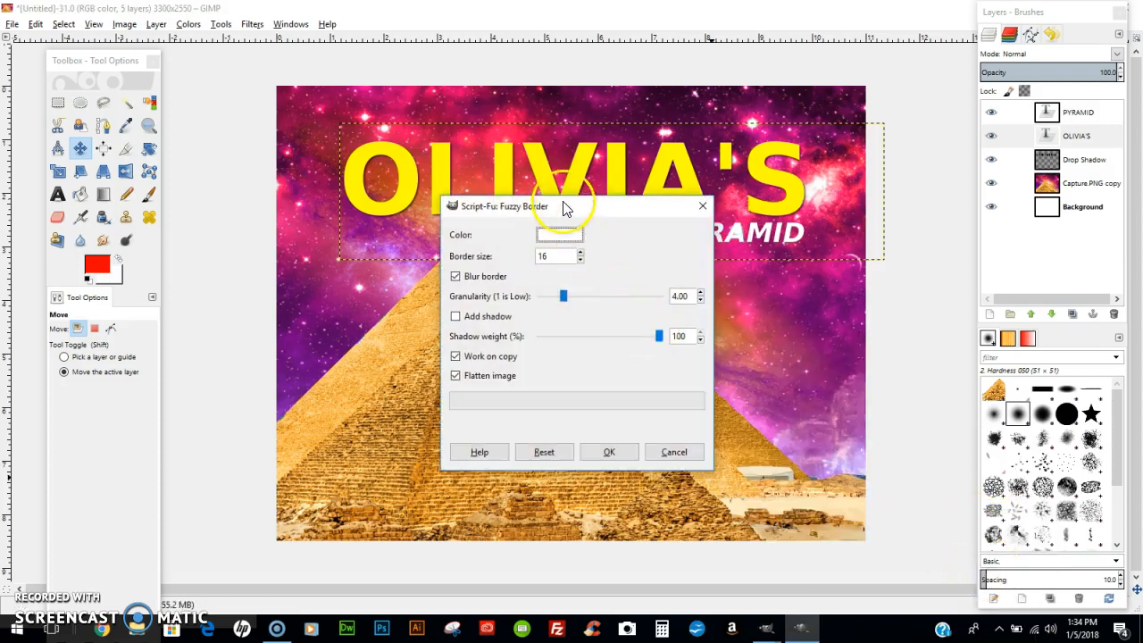
click(609, 453)
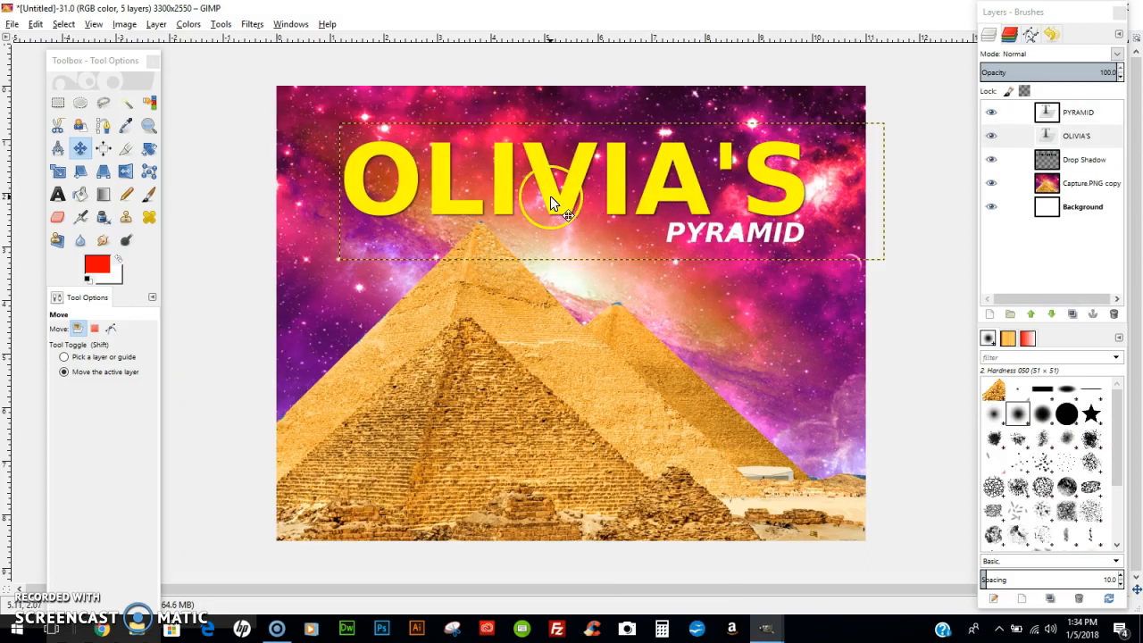
right_click(766, 178)
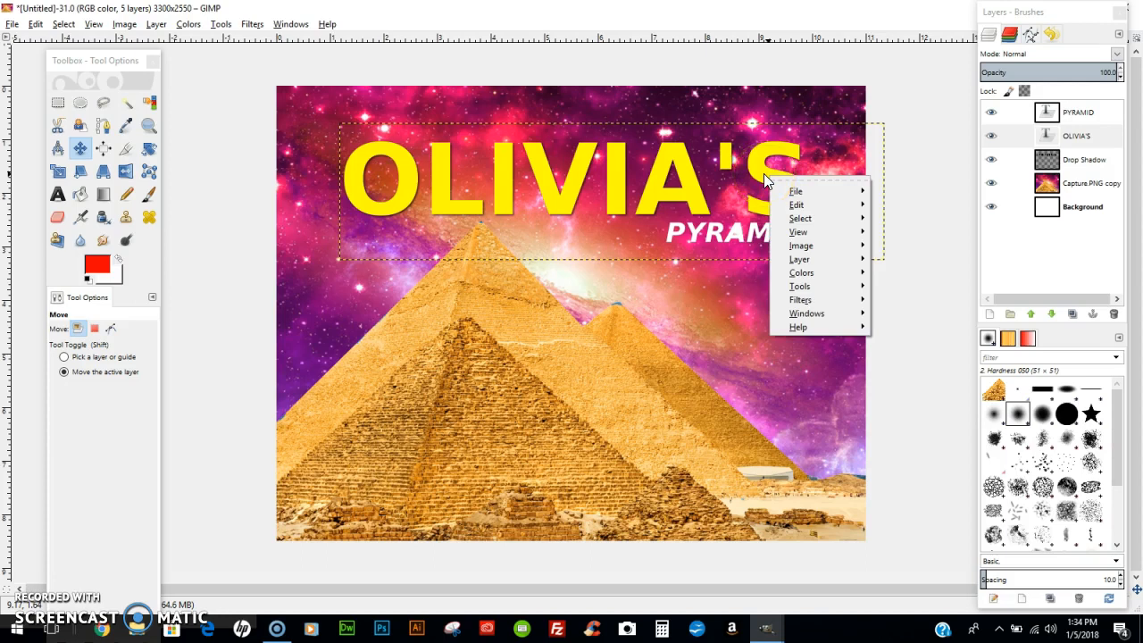
click(762, 174)
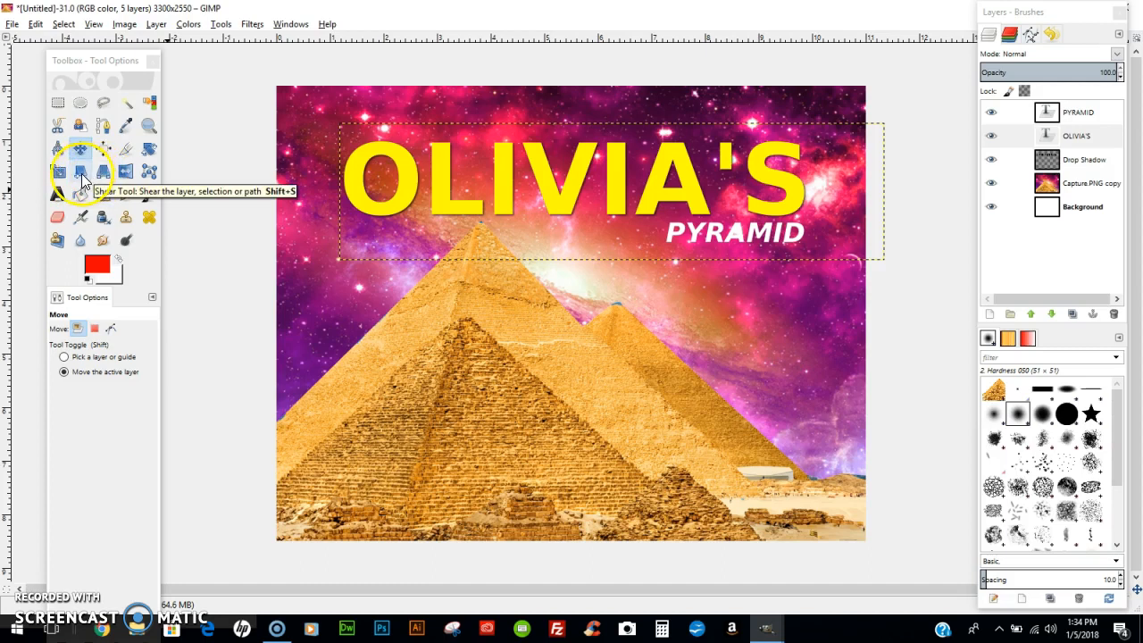
- Apply a perspective transform to the yellow title, pulling its left corners outward and its upper-right corner inward
click(107, 171)
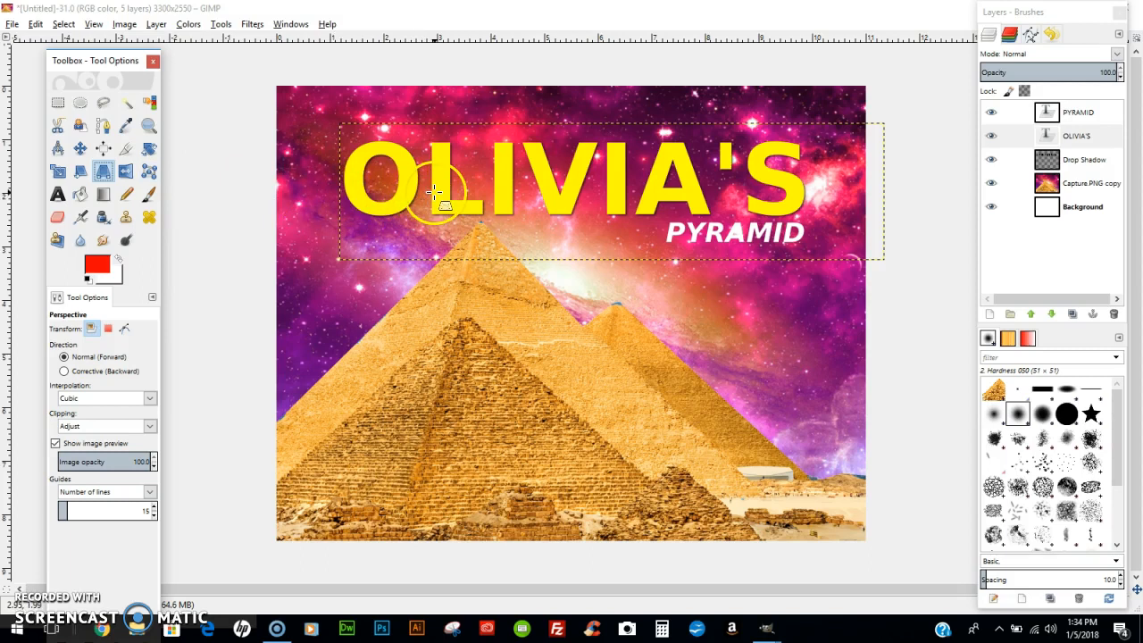
key(Tab)
drag(435, 194, 358, 245)
key(Tab)
drag(345, 119, 315, 90)
drag(881, 121, 826, 139)
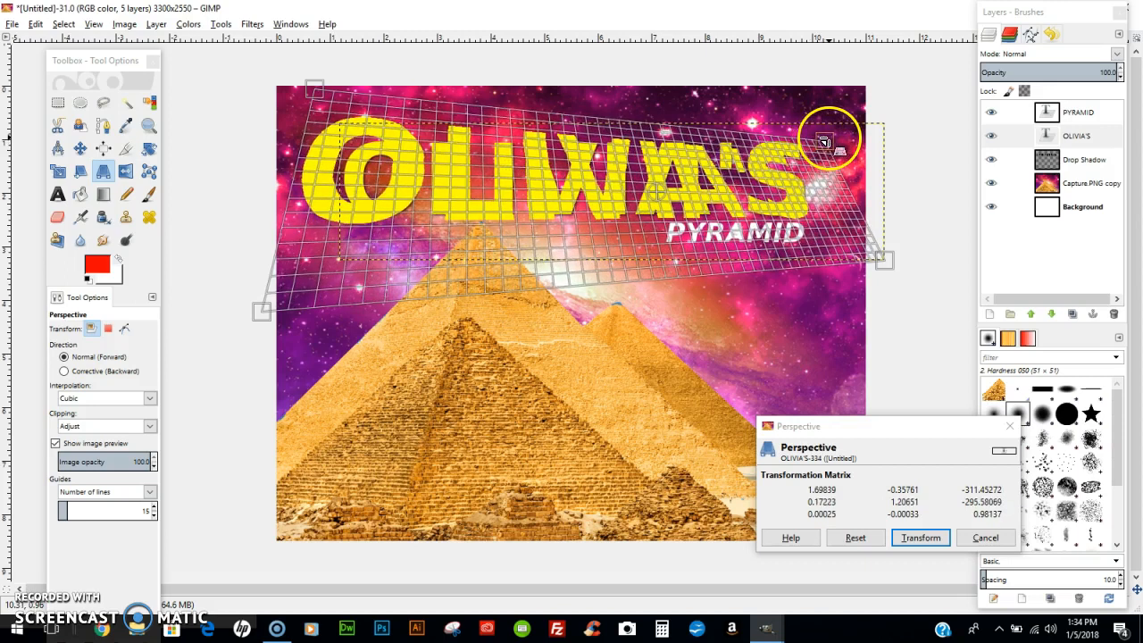
click(928, 538)
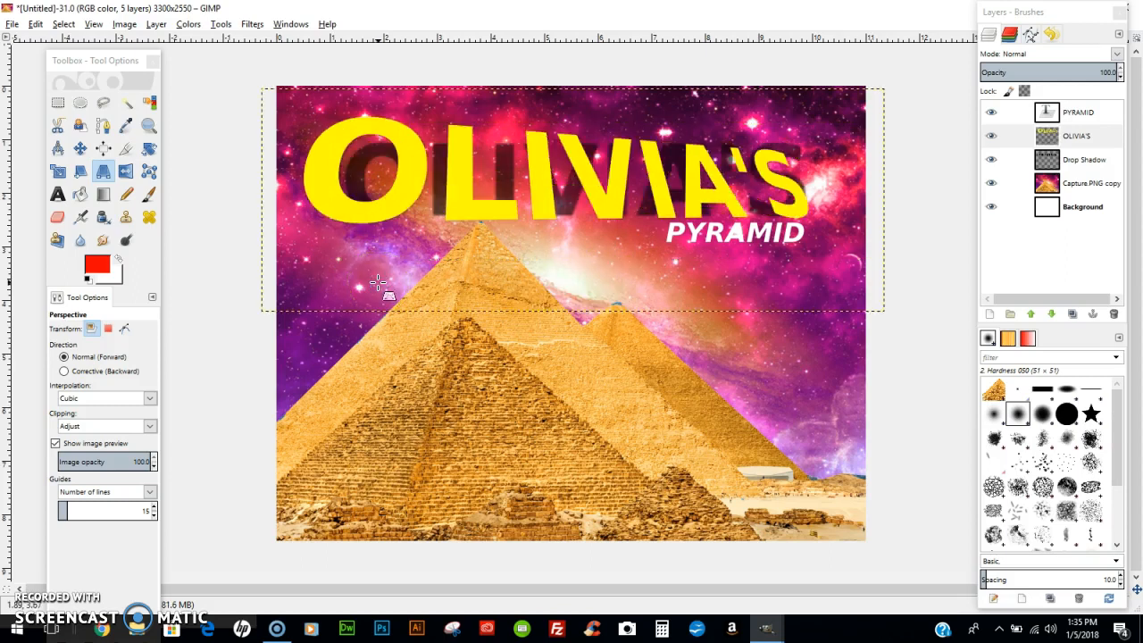
- Bring up the file commands for the composite image
click(13, 24)
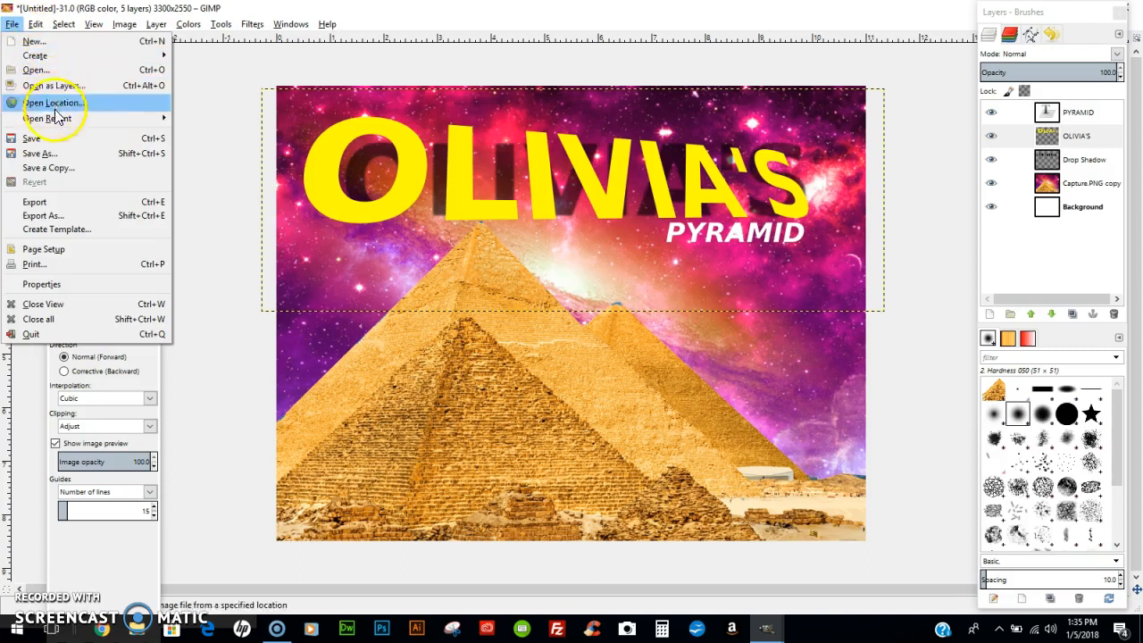